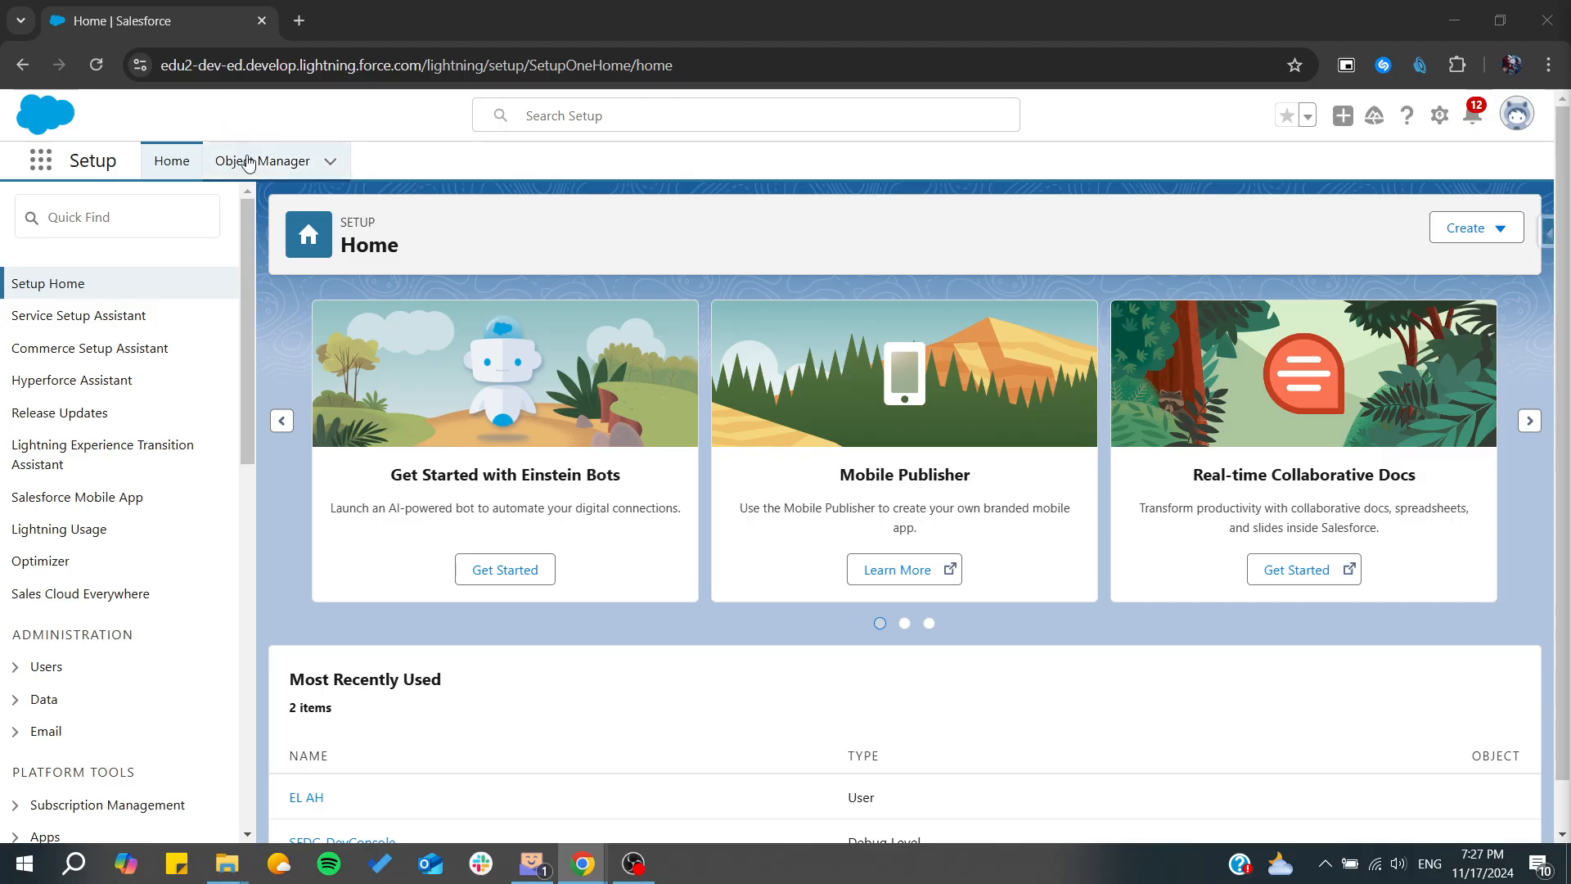
# Search the Setup home navigation for "obje"
pyautogui.click(245, 163)
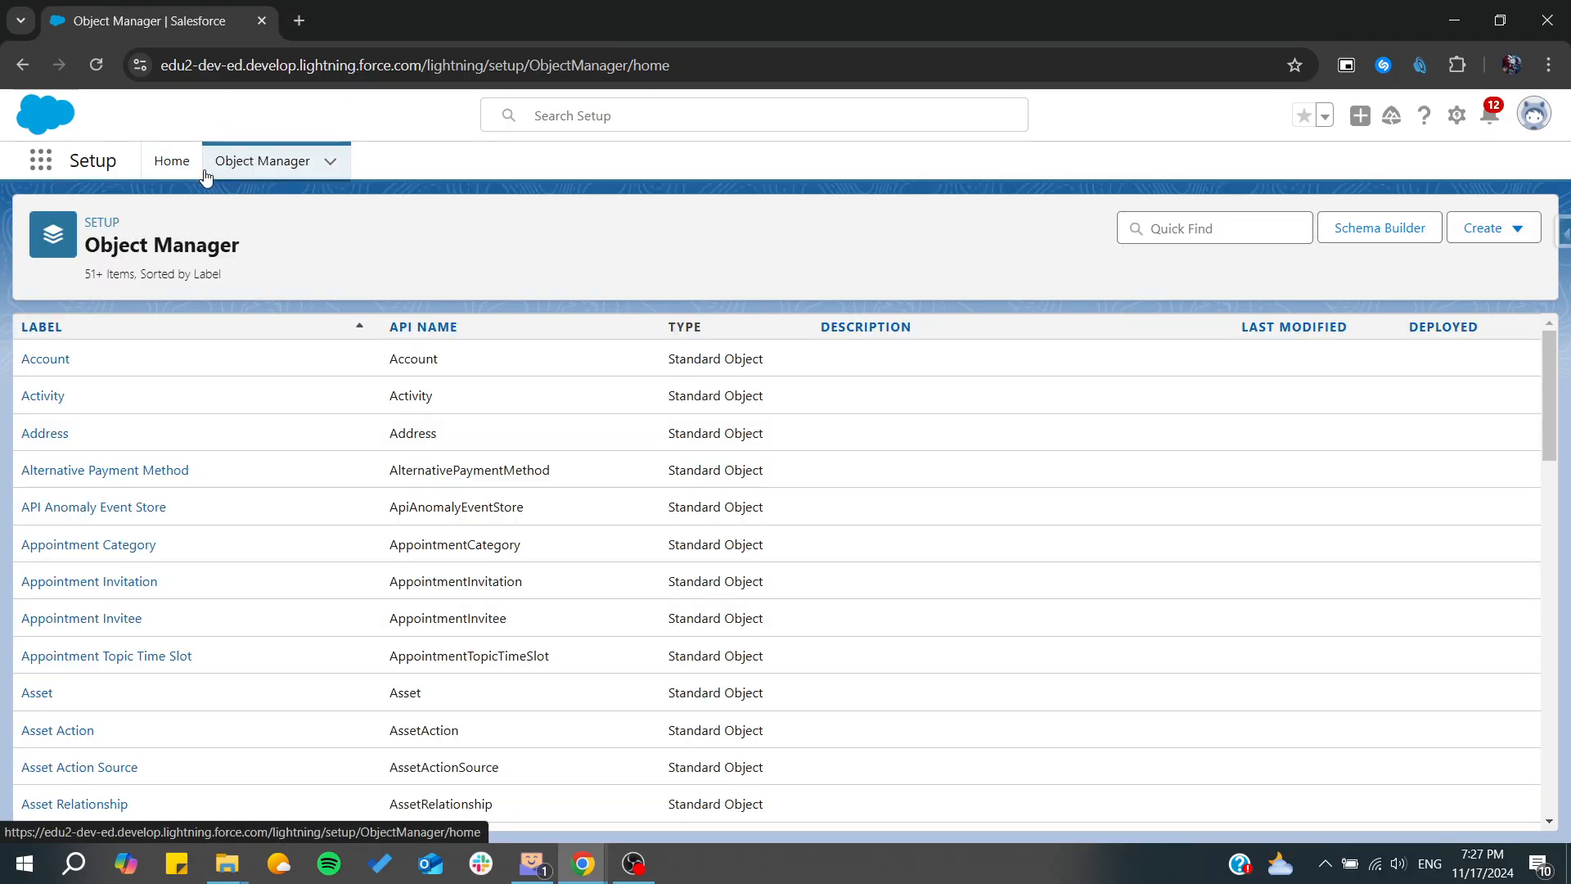
pyautogui.click(146, 157)
pyautogui.click(66, 213)
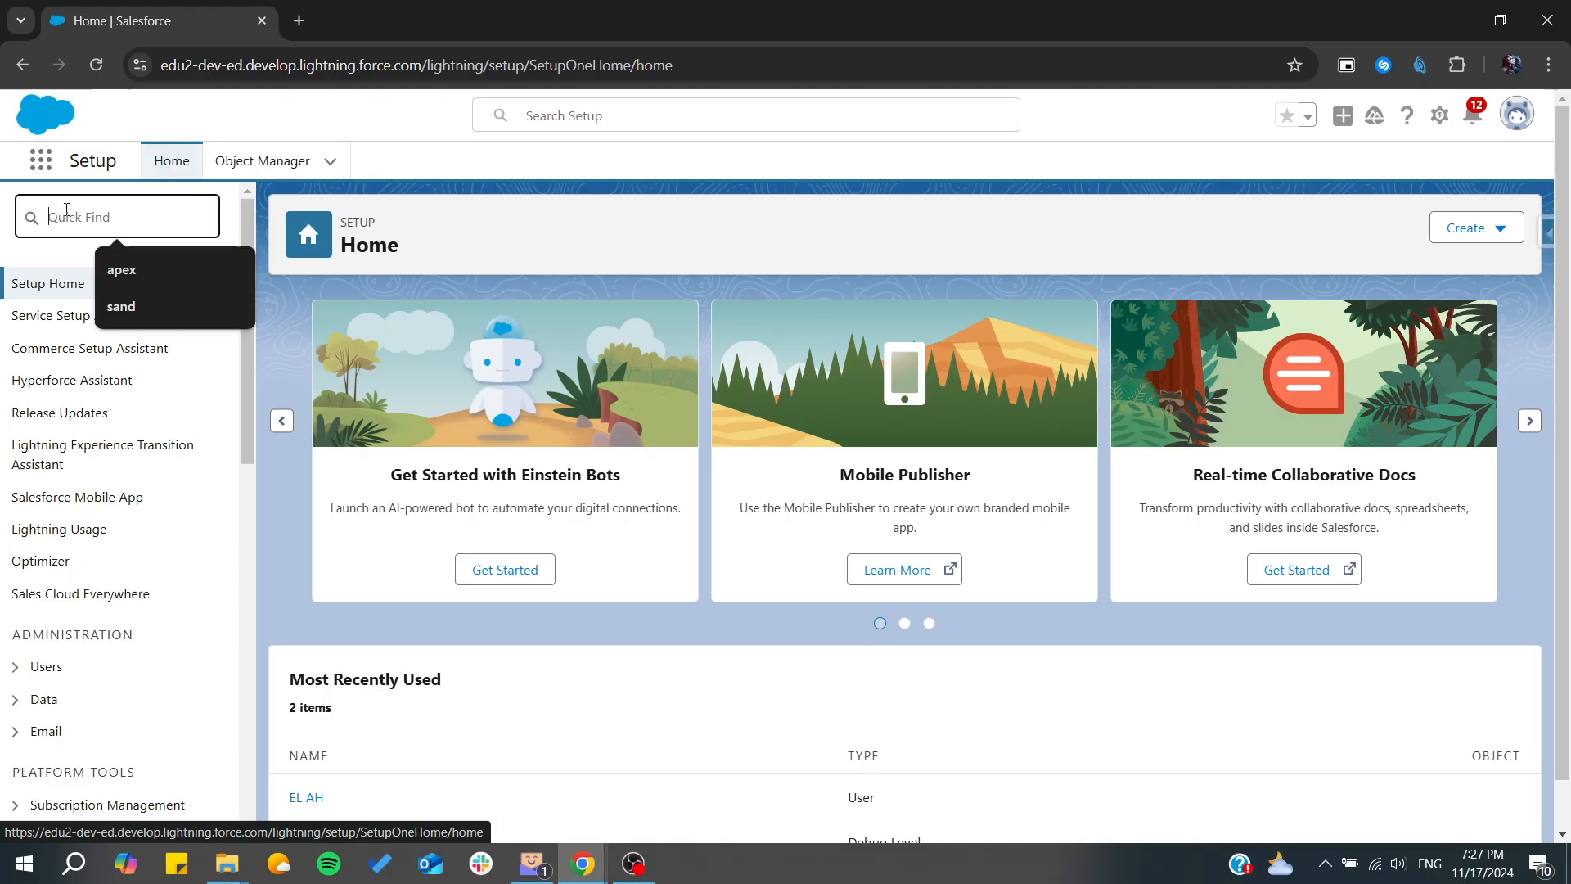
pyautogui.write('o')
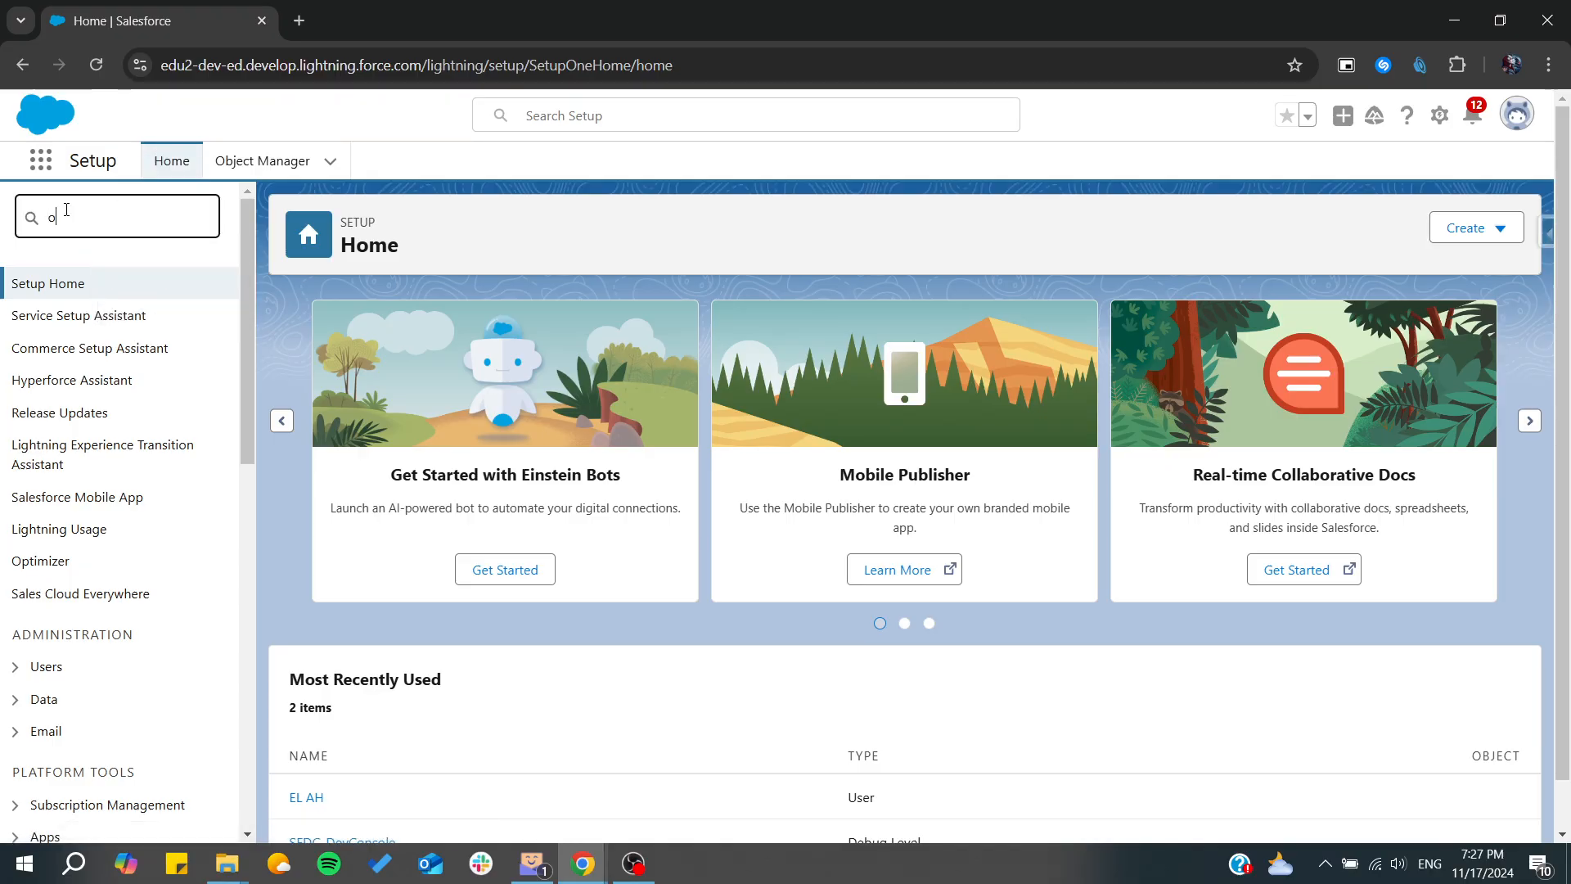
pyautogui.write('bje')
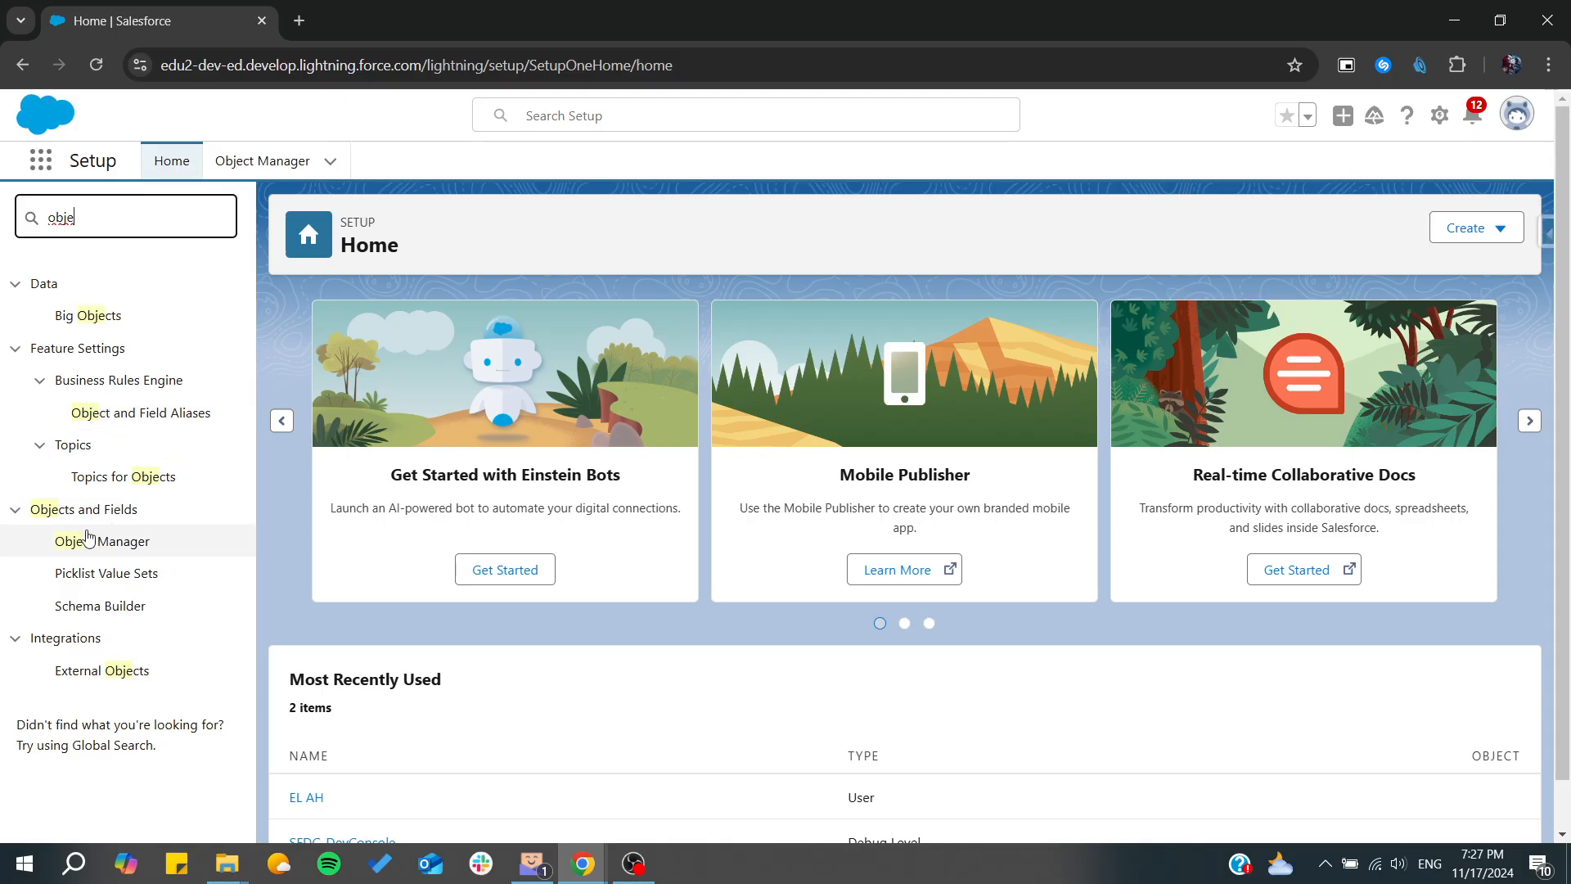
# Open the Asset object from the Object Manager list
pyautogui.click(287, 162)
pyautogui.scroll(-8, 274, 460)
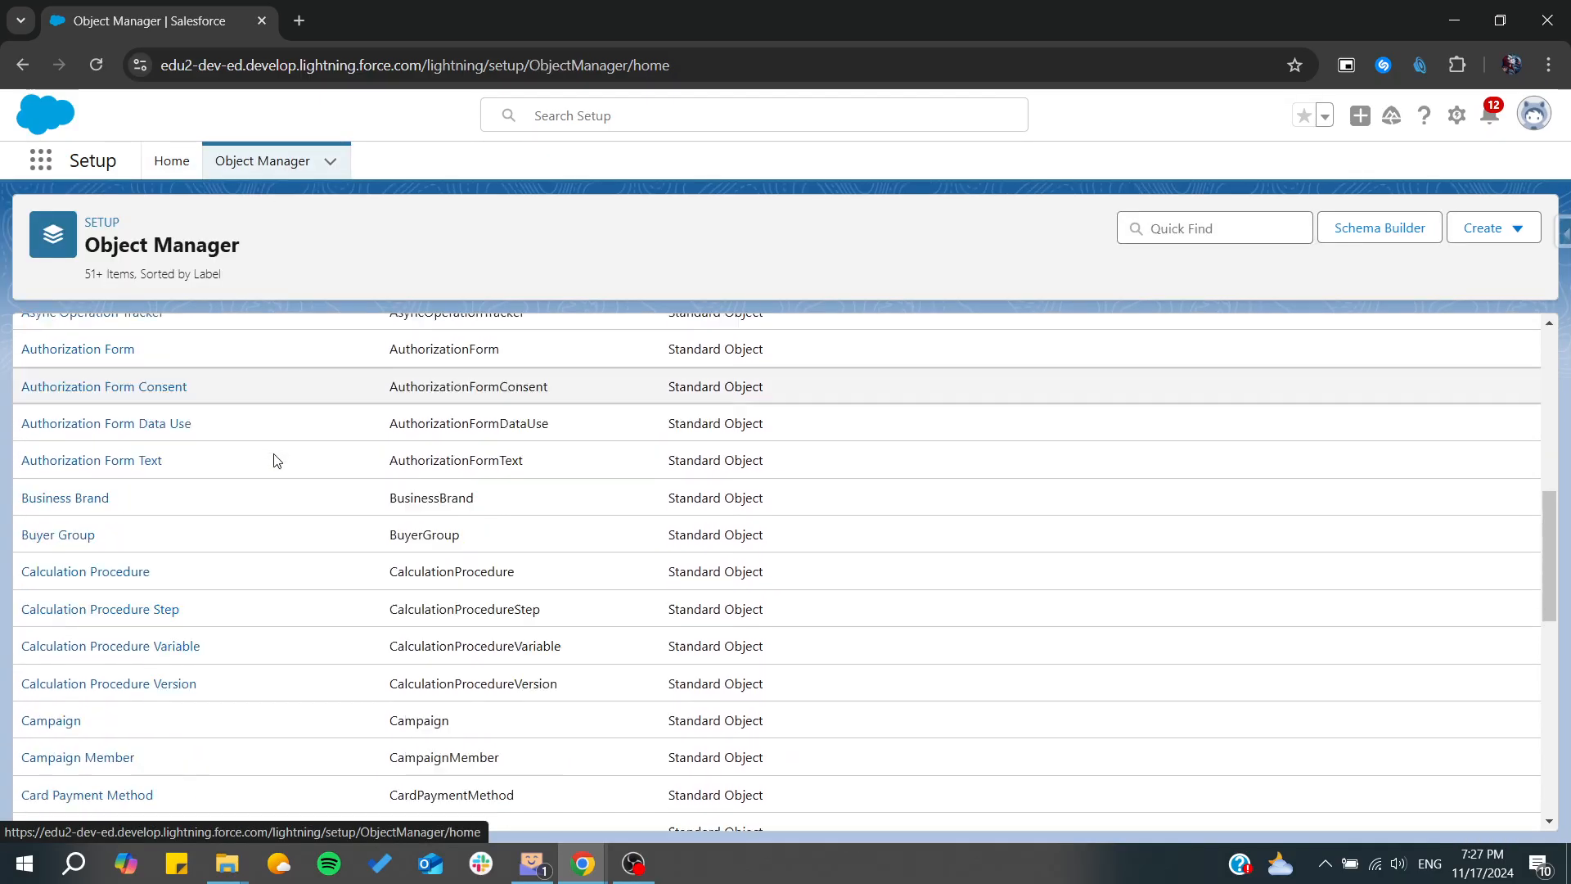
pyautogui.scroll(-15, 274, 461)
pyautogui.scroll(20, 274, 461)
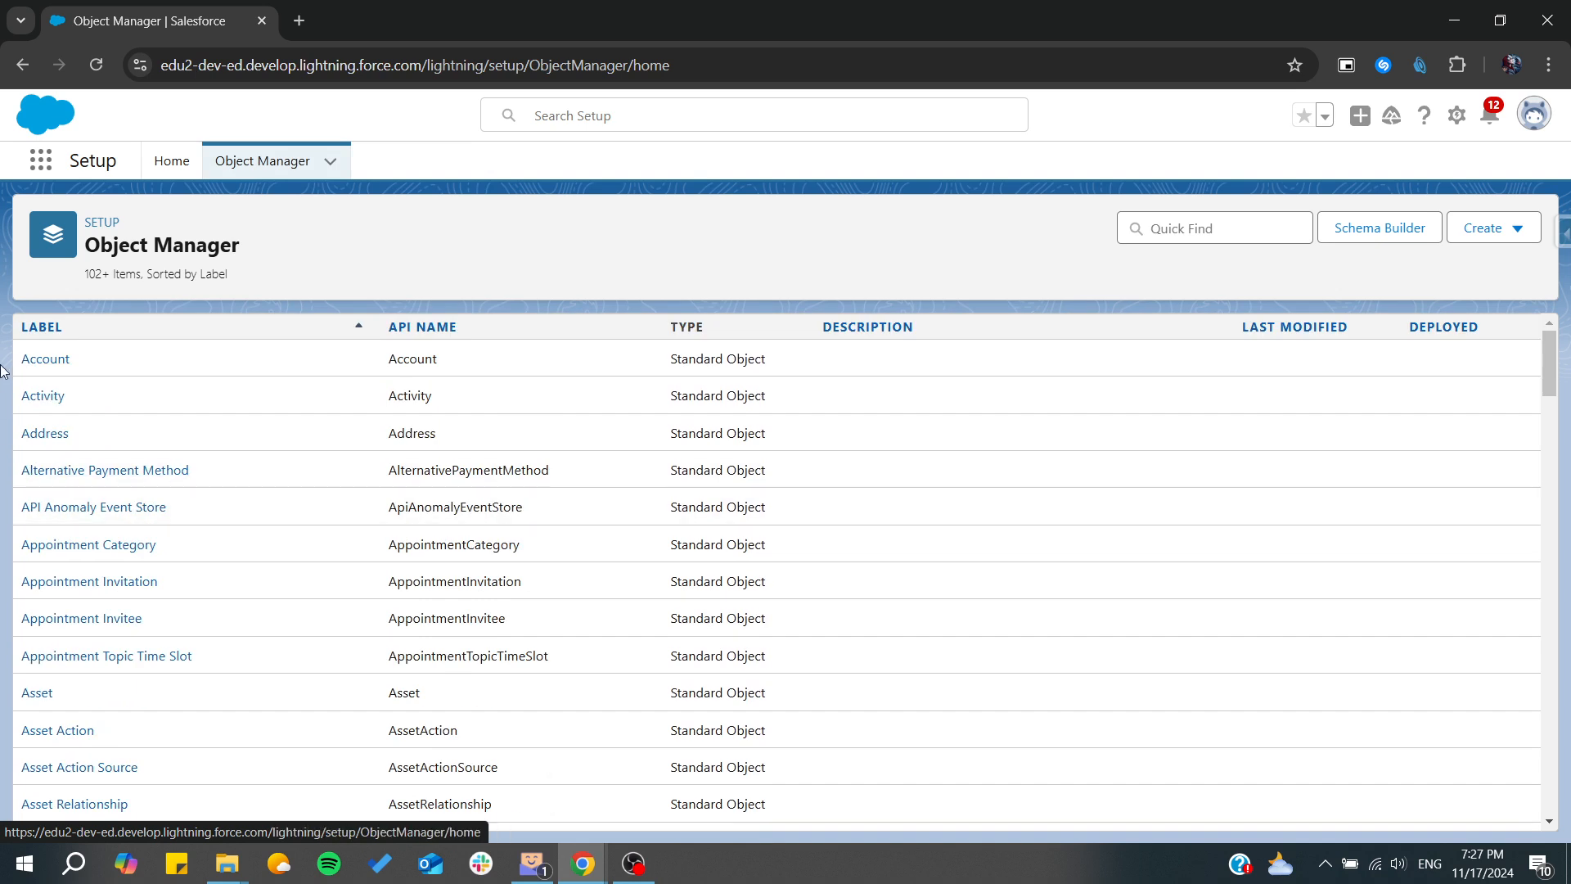
pyautogui.scroll(-2, 151, 322)
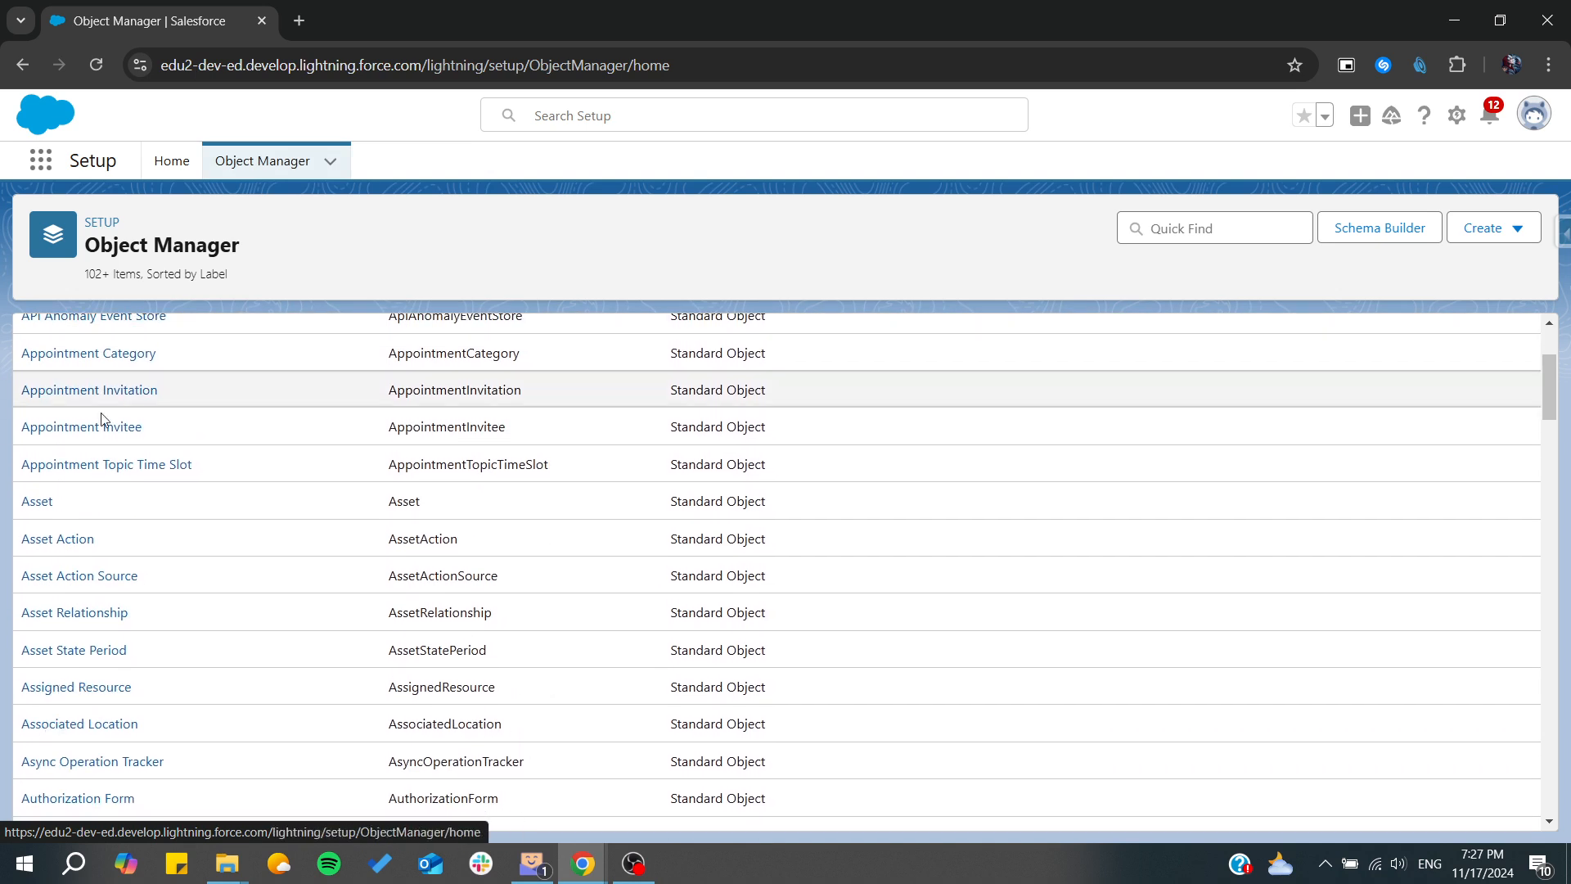
pyautogui.scroll(-2, 267, 442)
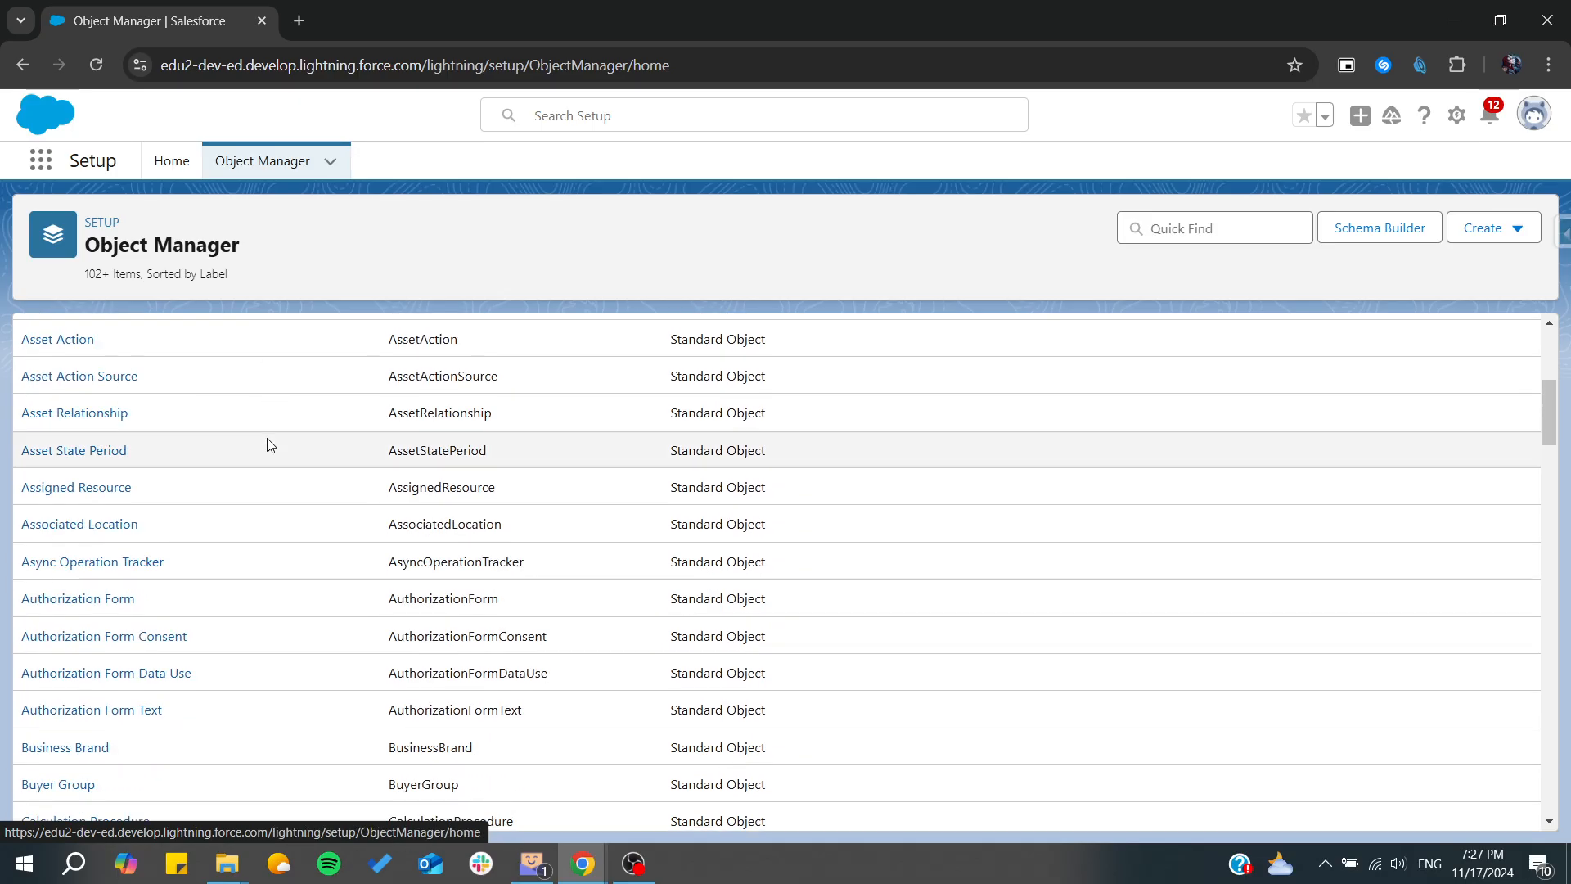
pyautogui.scroll(3, 266, 444)
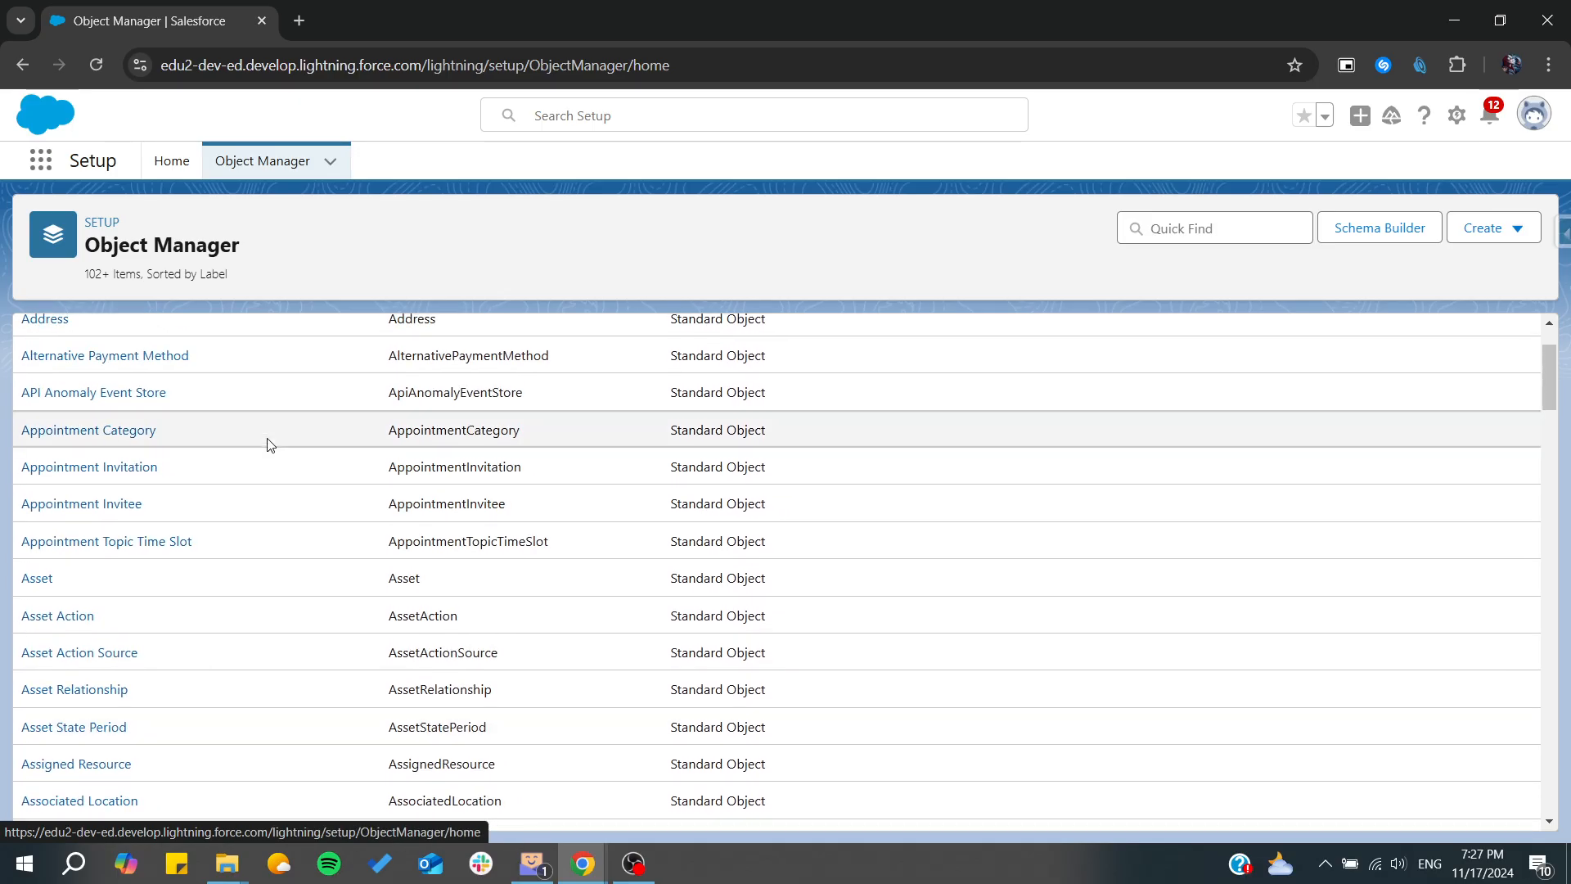
pyautogui.click(37, 578)
# Start a new validation rule for the Asset object
pyautogui.scroll(-2, 49, 591)
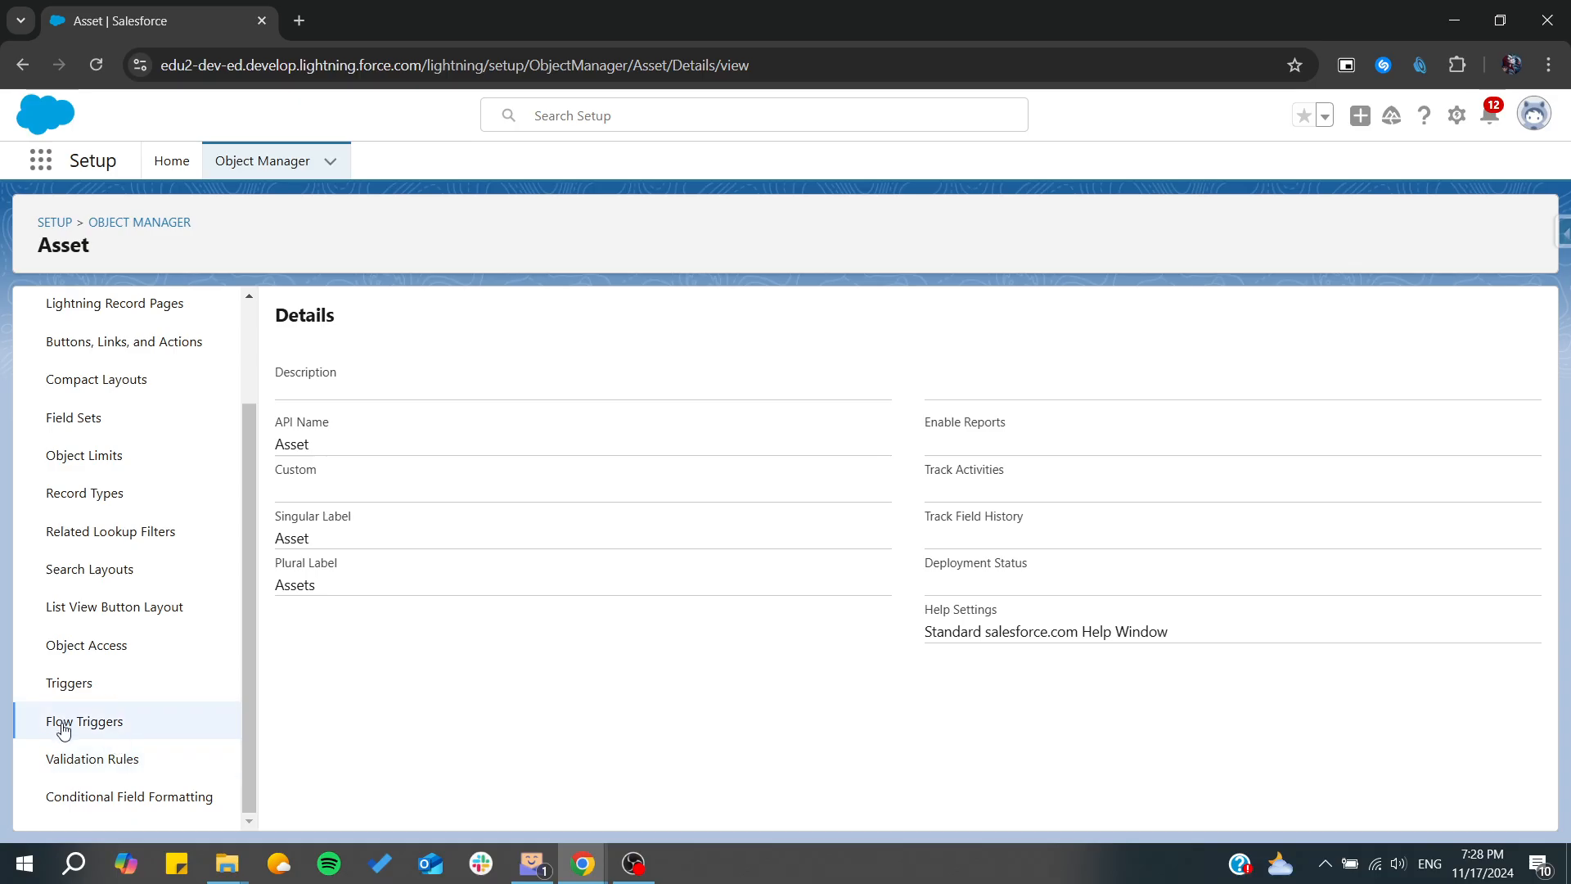
pyautogui.click(61, 765)
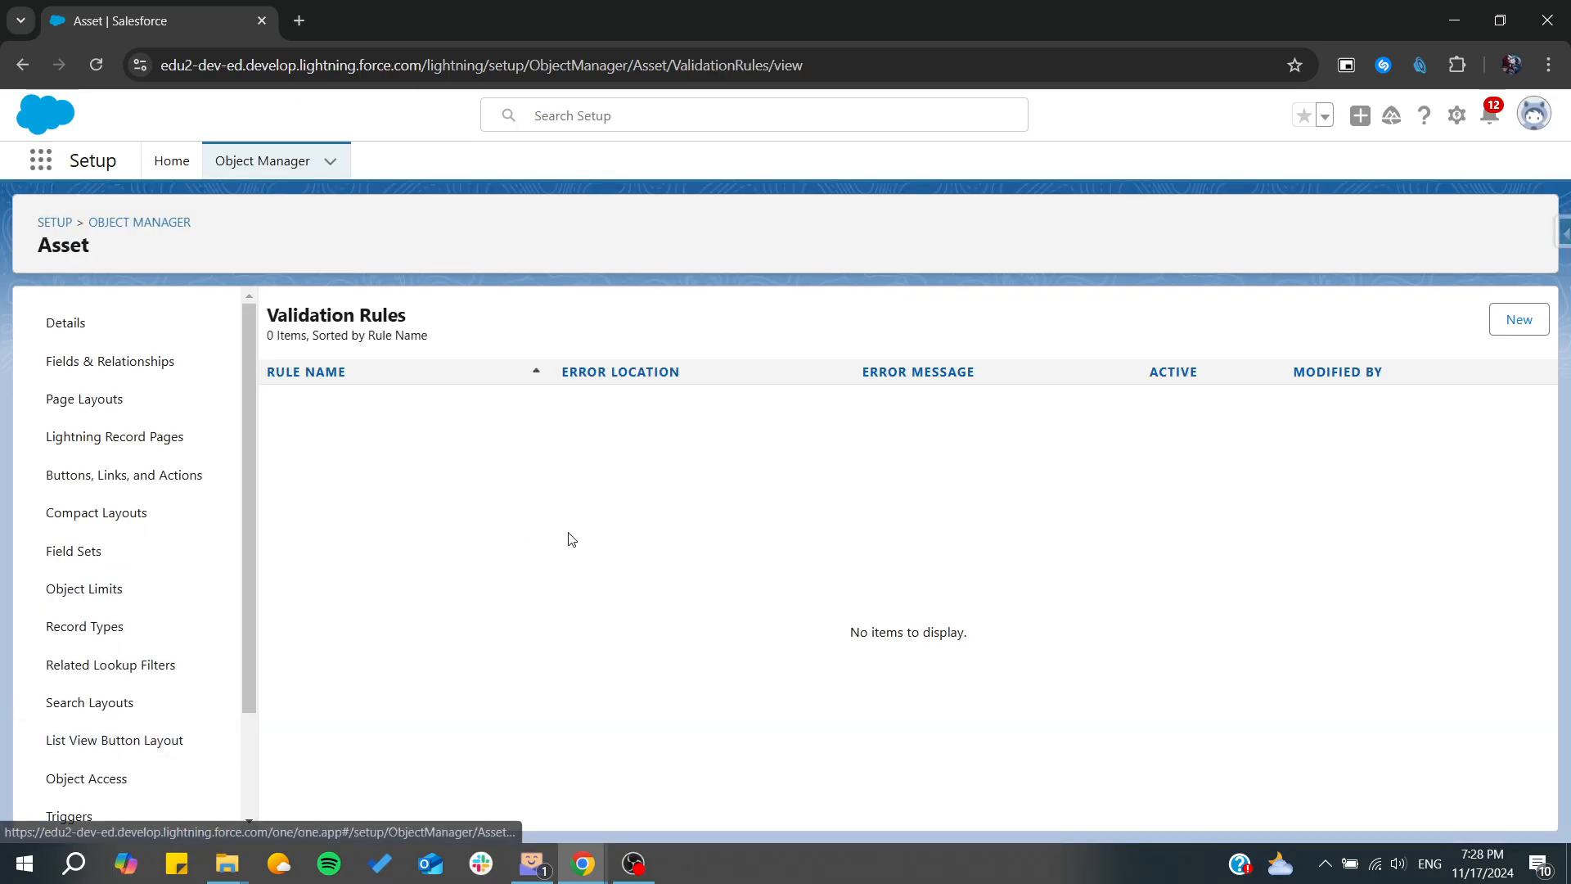
pyautogui.click(1496, 322)
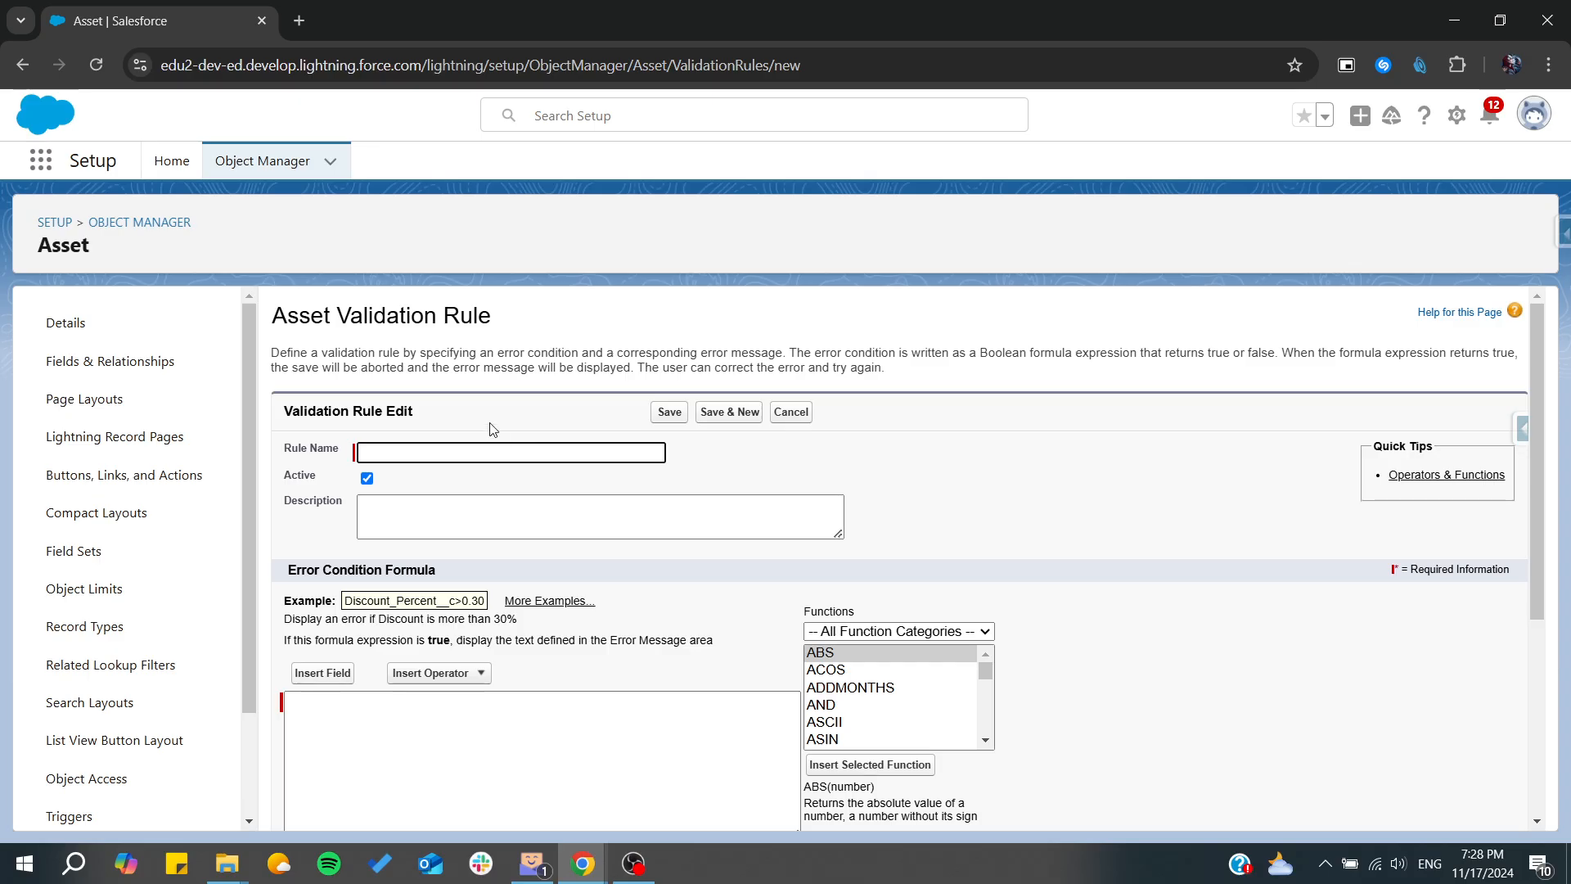
# Name the Asset validation rule my_VALID_RULE
pyautogui.scroll(-4, 493, 429)
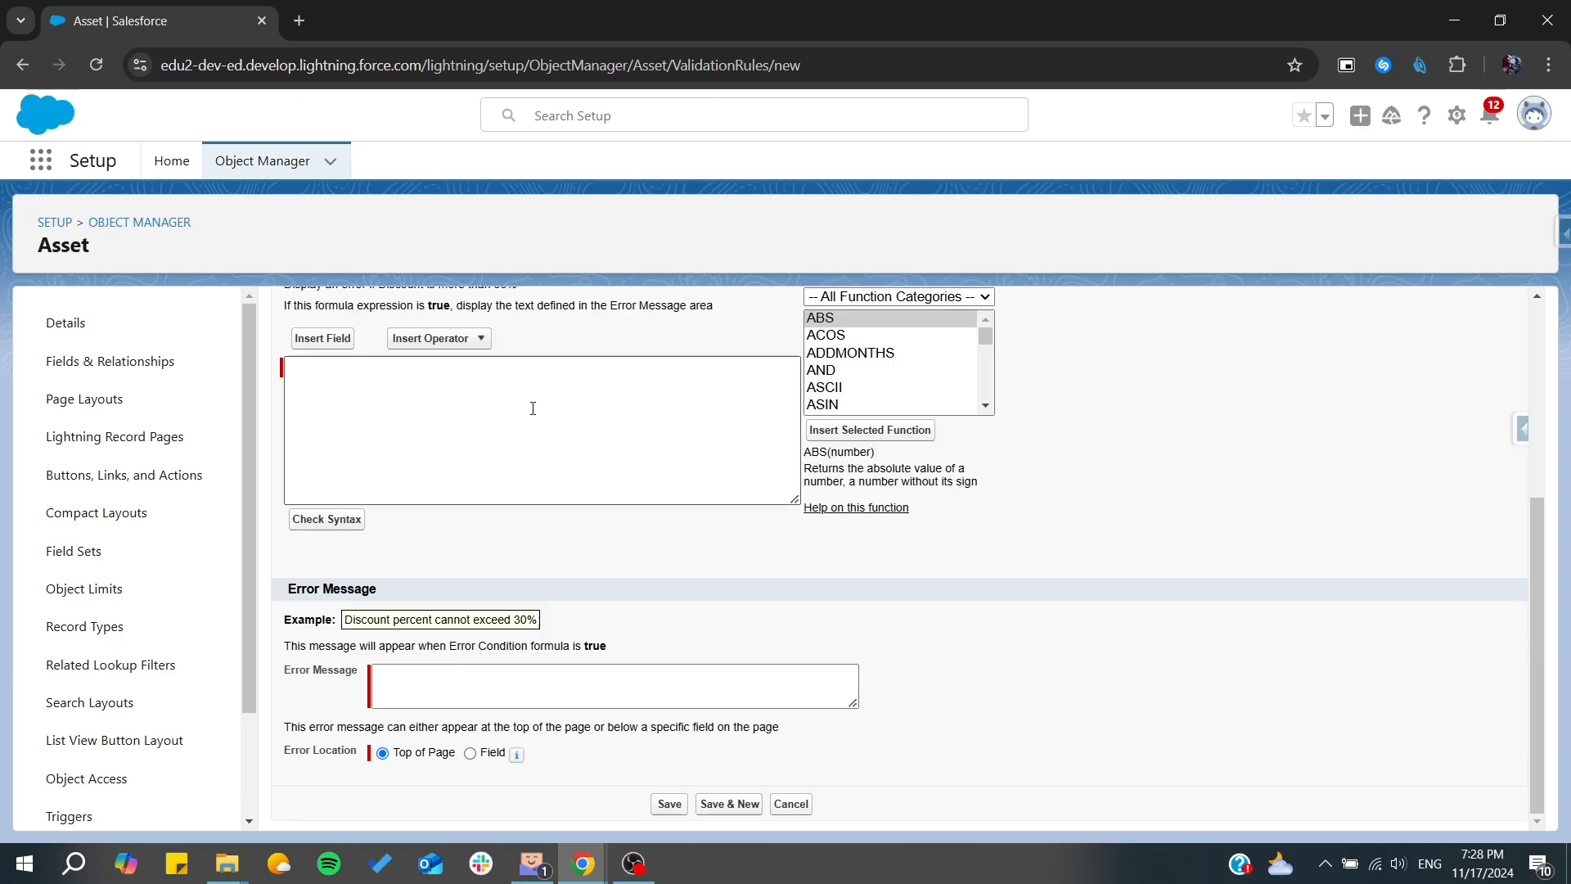
pyautogui.scroll(4, 1224, 487)
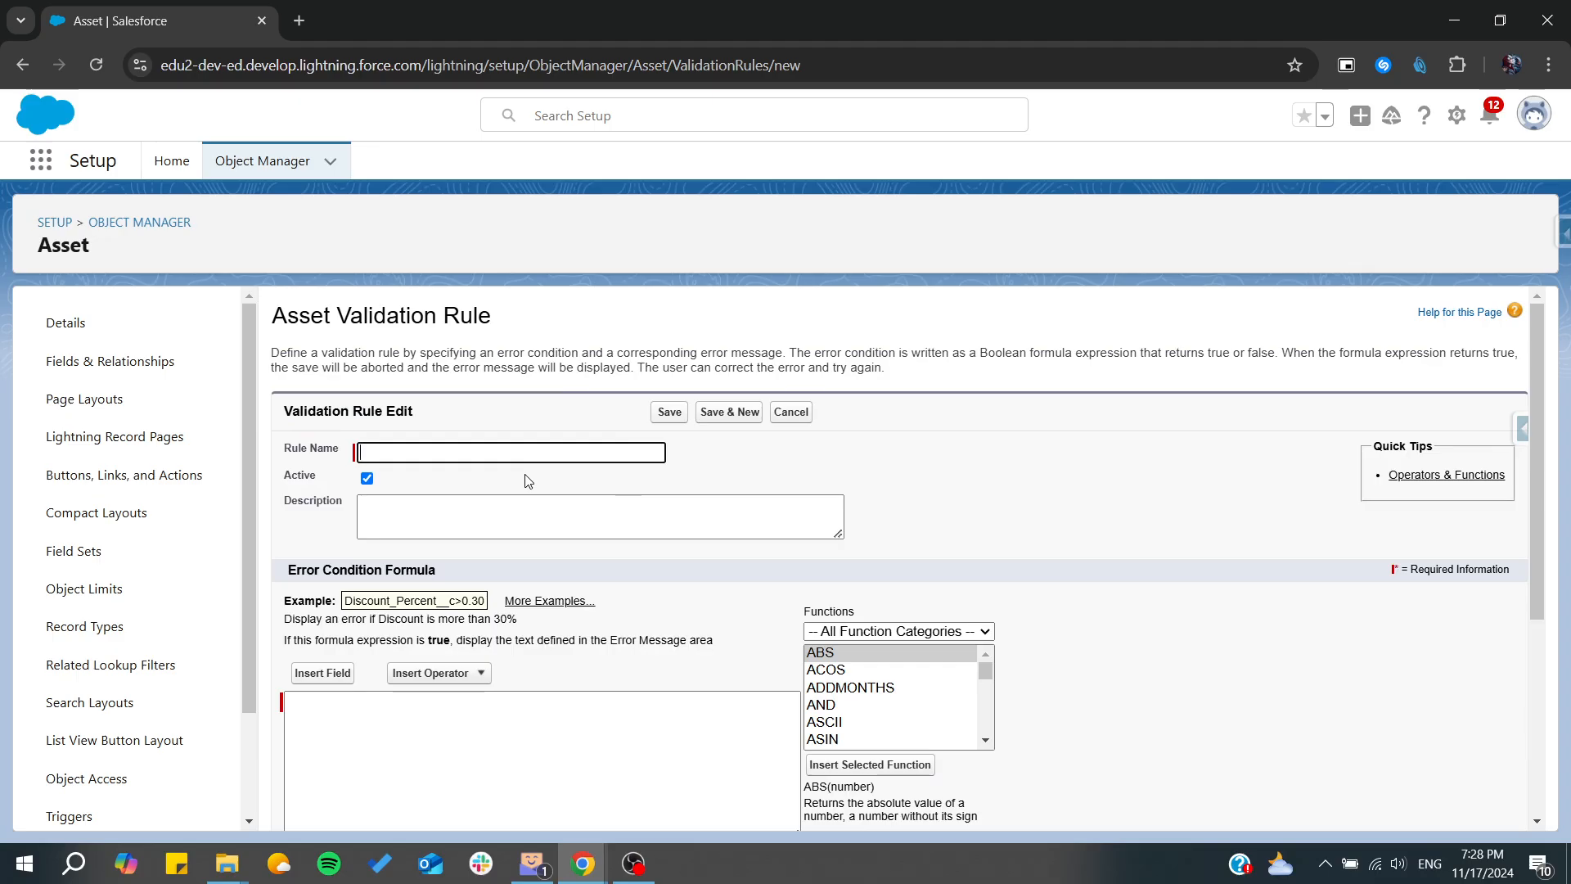
pyautogui.write('my_V')
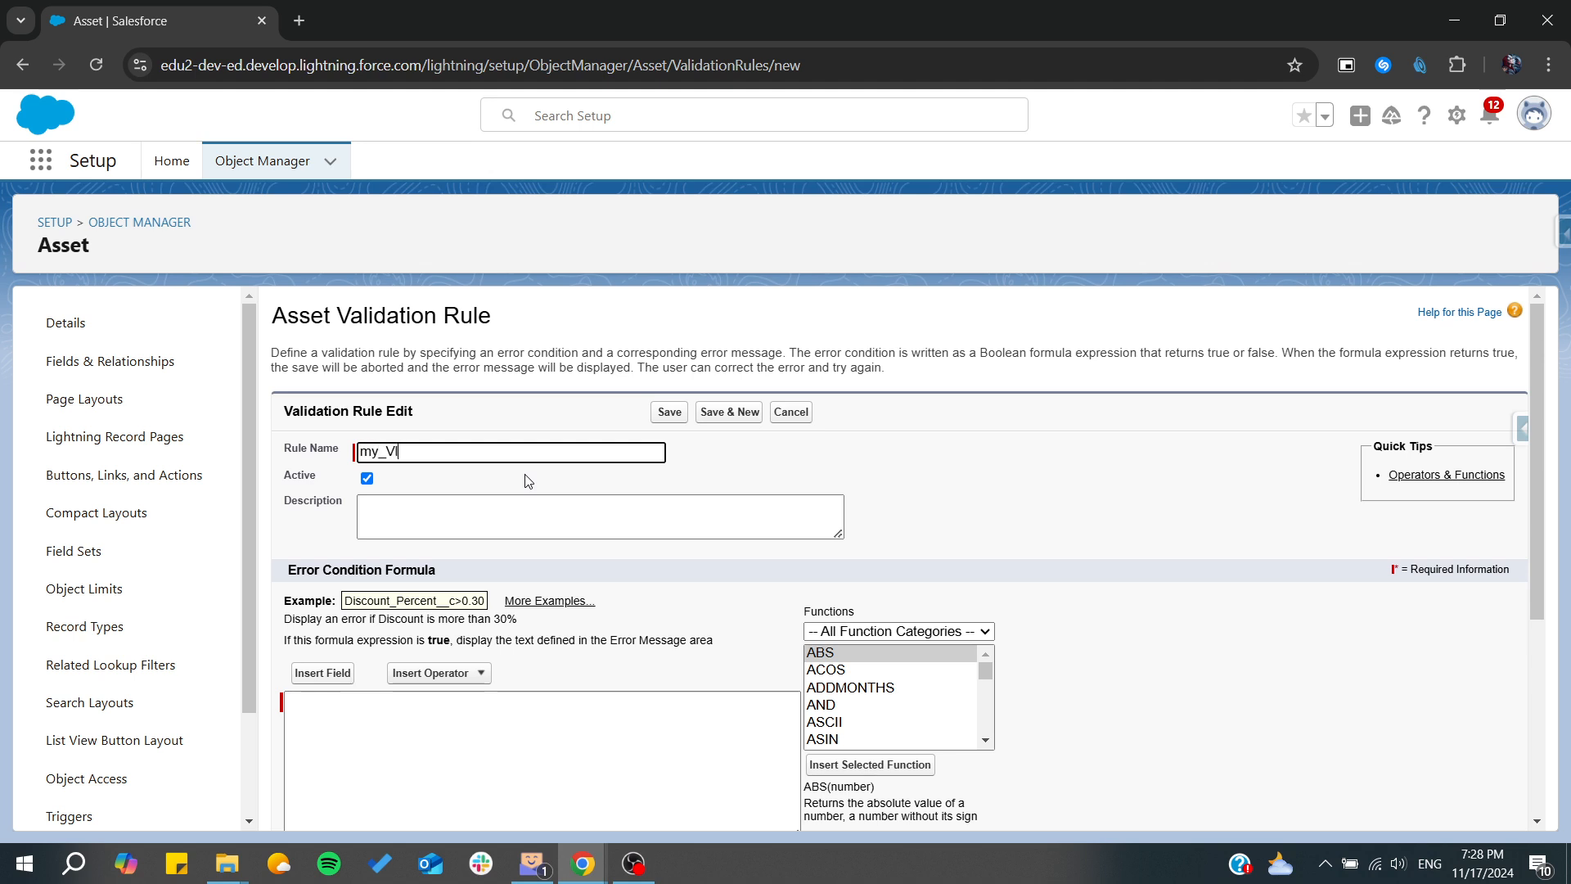
pyautogui.write('AALID_RULE')
pyautogui.scroll(-2, 528, 481)
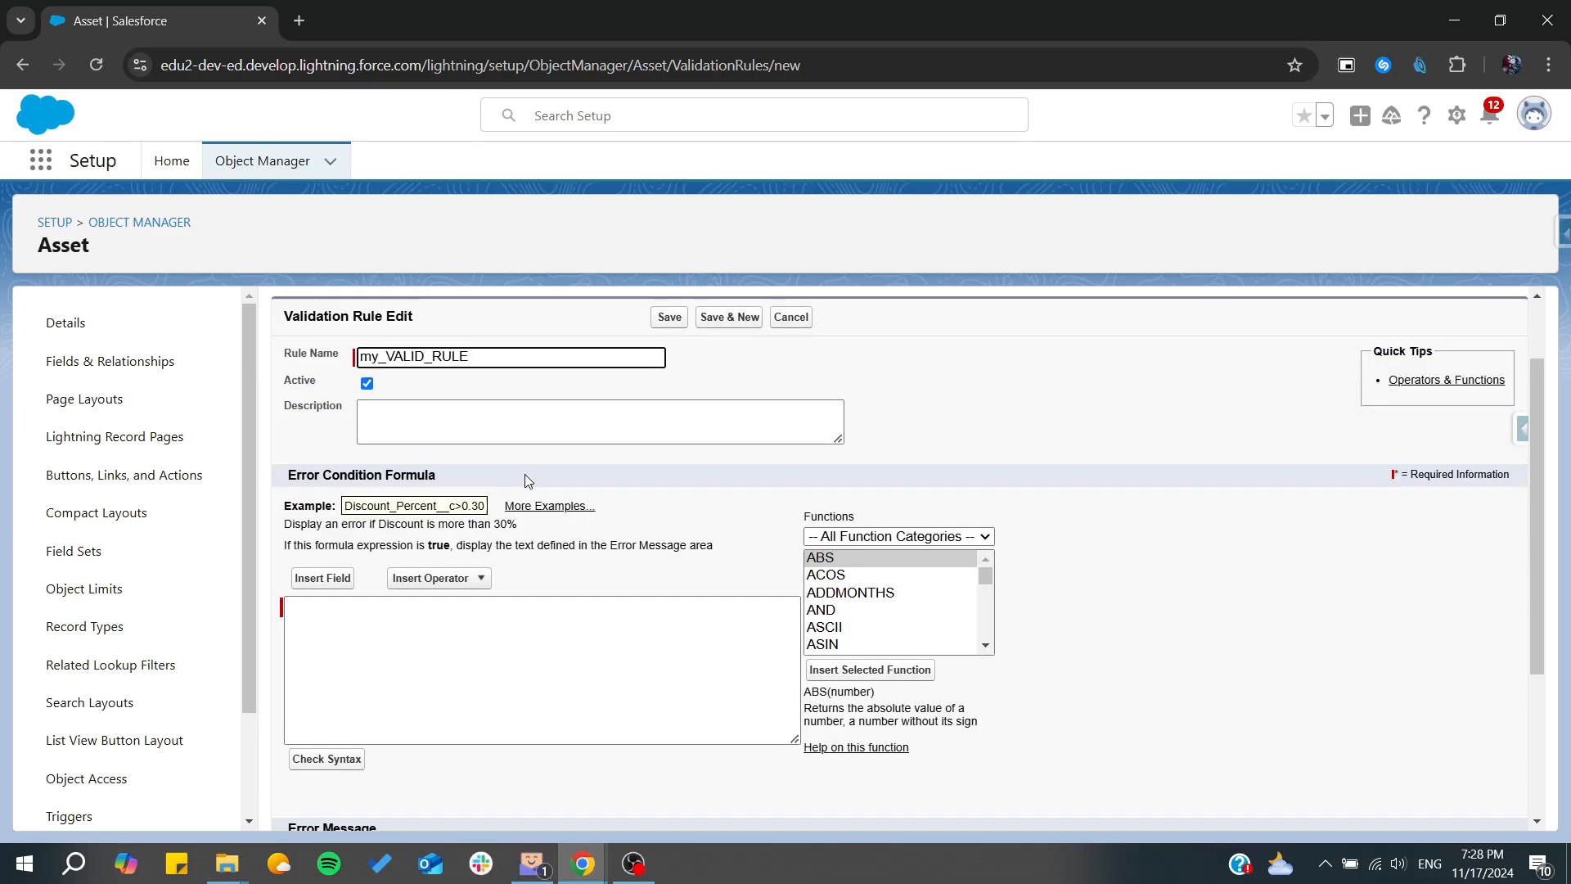
pyautogui.click(432, 360)
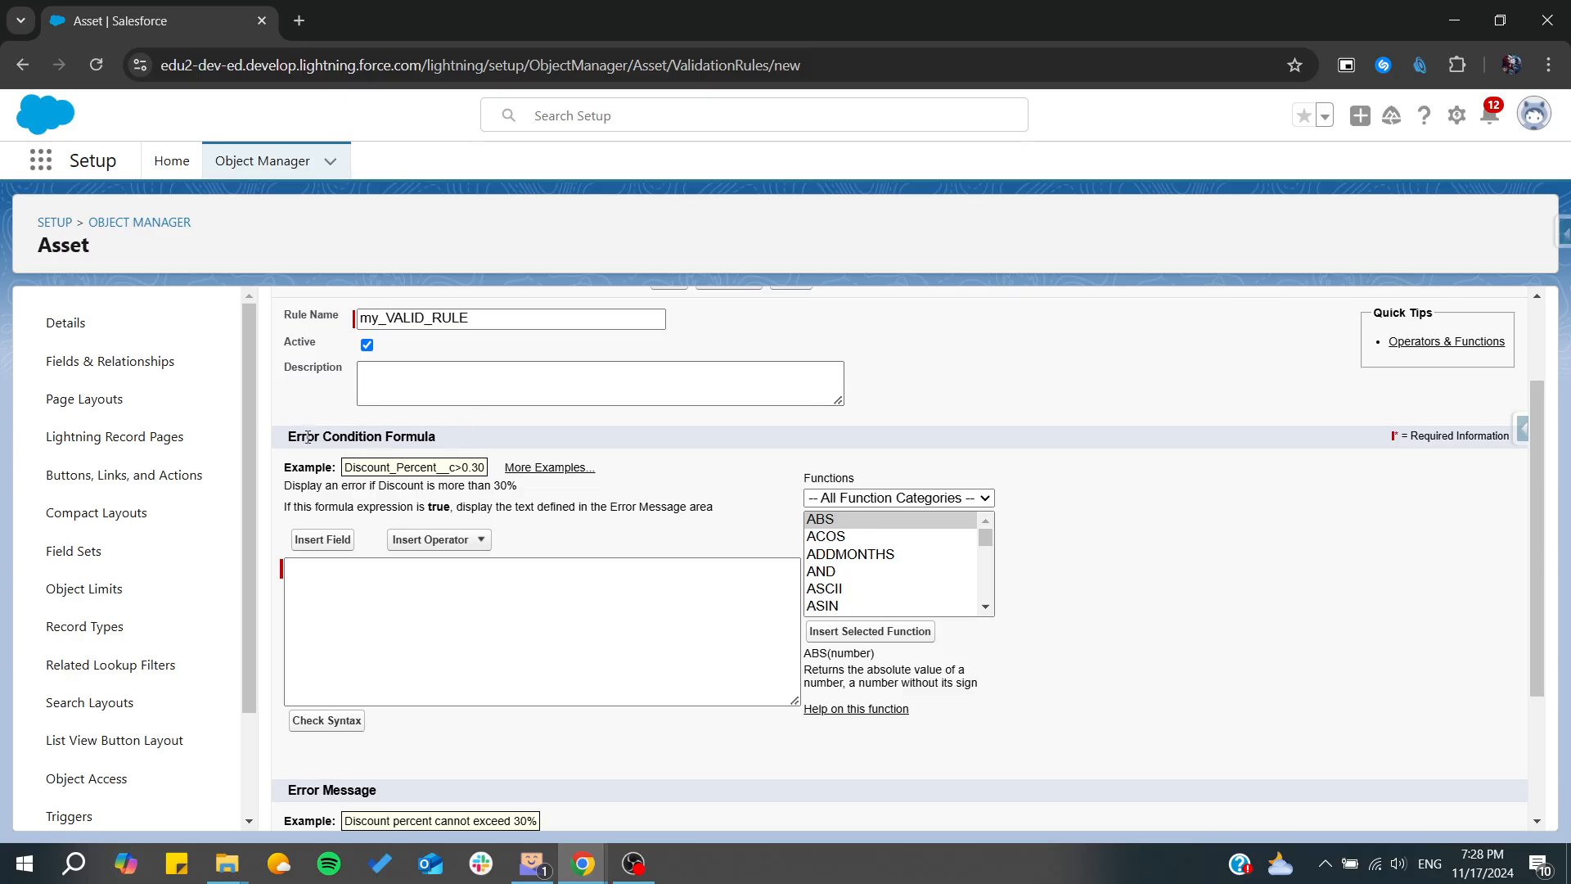
# Enter "YOU cANT HAVE THIS VALUE" as the validation rule's error message
pyautogui.moveTo(307, 438); pyautogui.dragTo(429, 437)
pyautogui.scroll(-1, 463, 415)
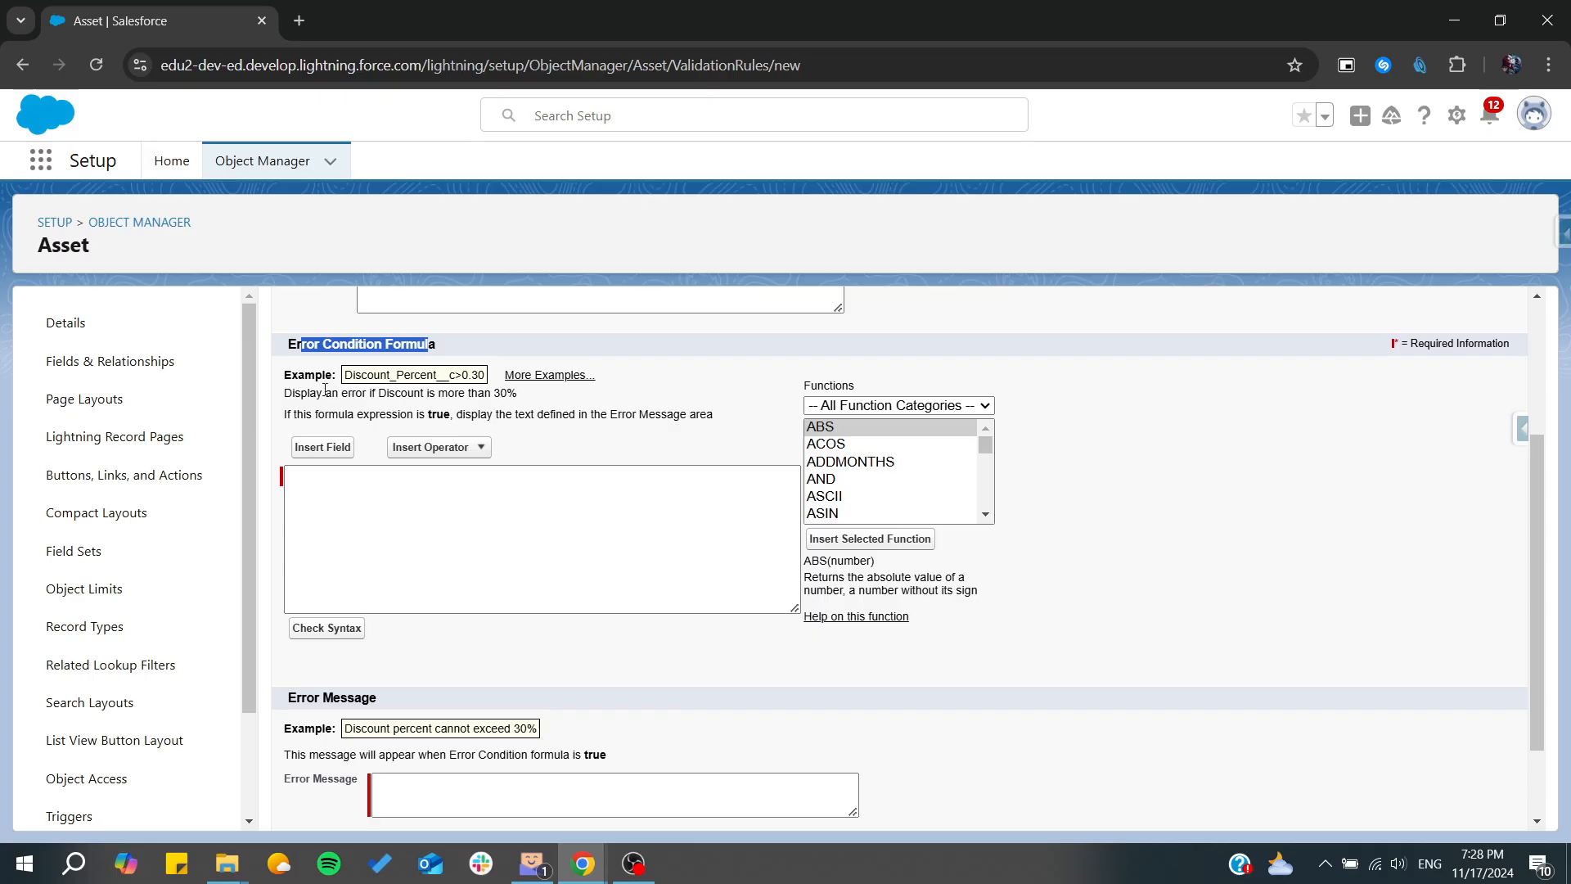
pyautogui.click(370, 520)
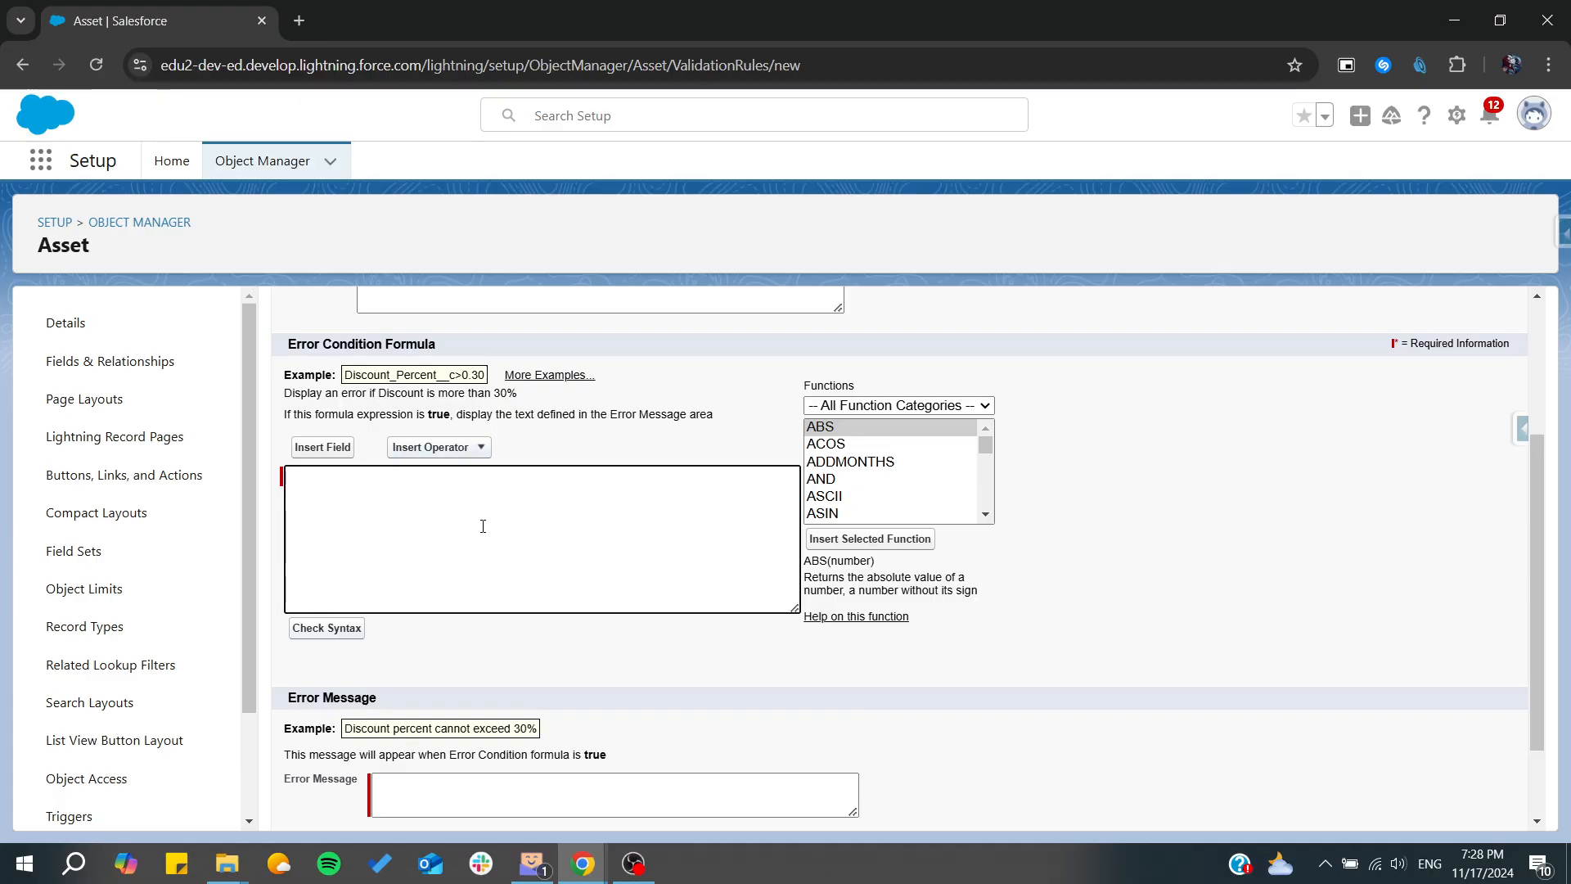
pyautogui.scroll(-2, 483, 527)
pyautogui.click(392, 668)
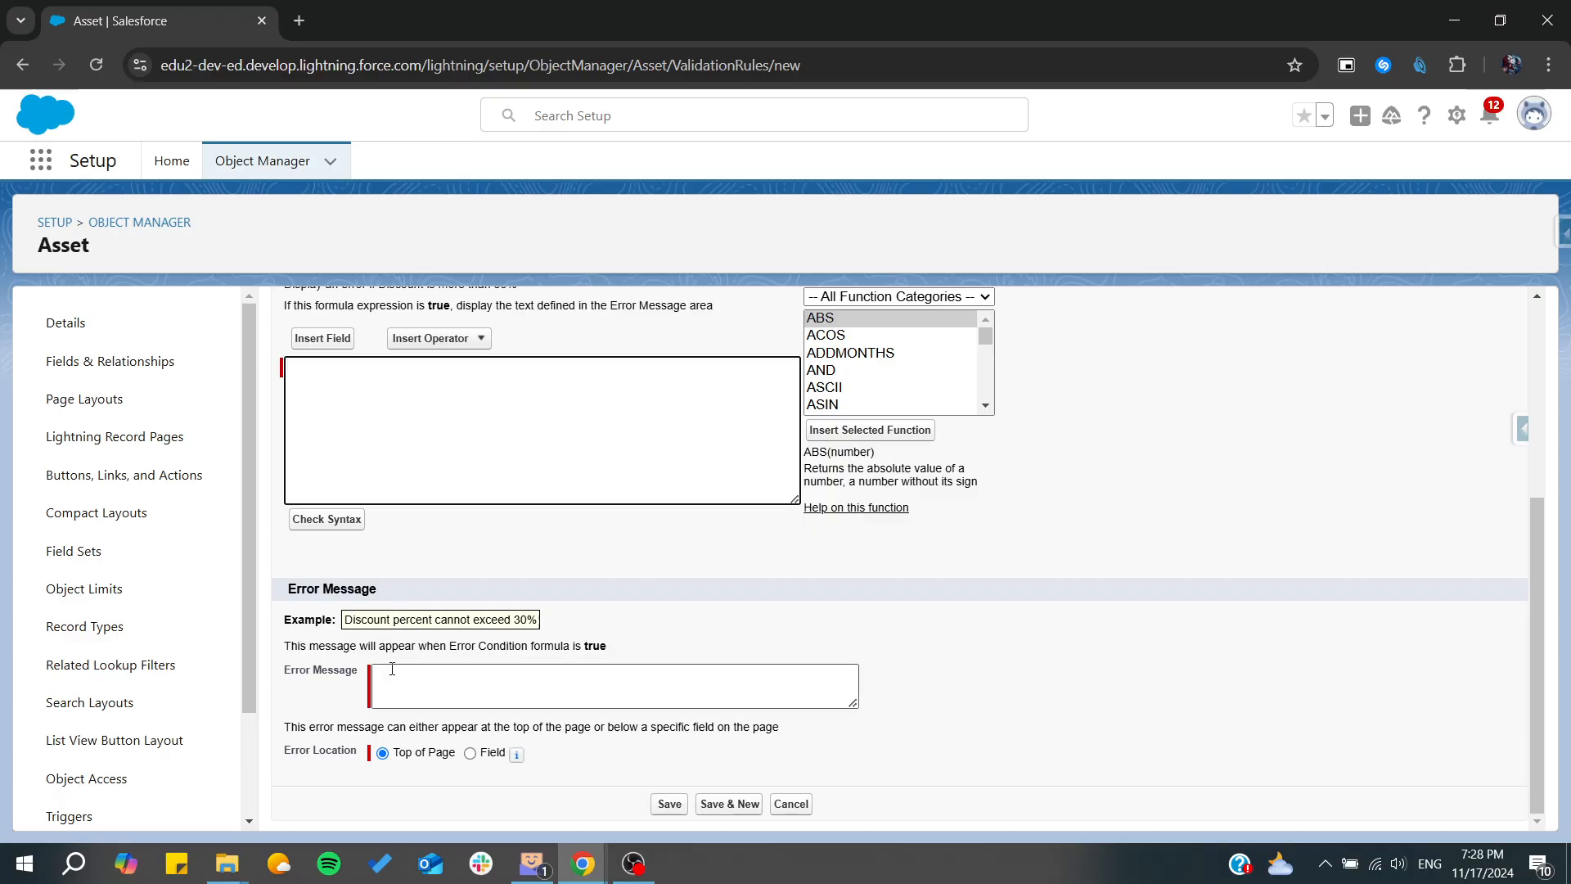
pyautogui.click(424, 678)
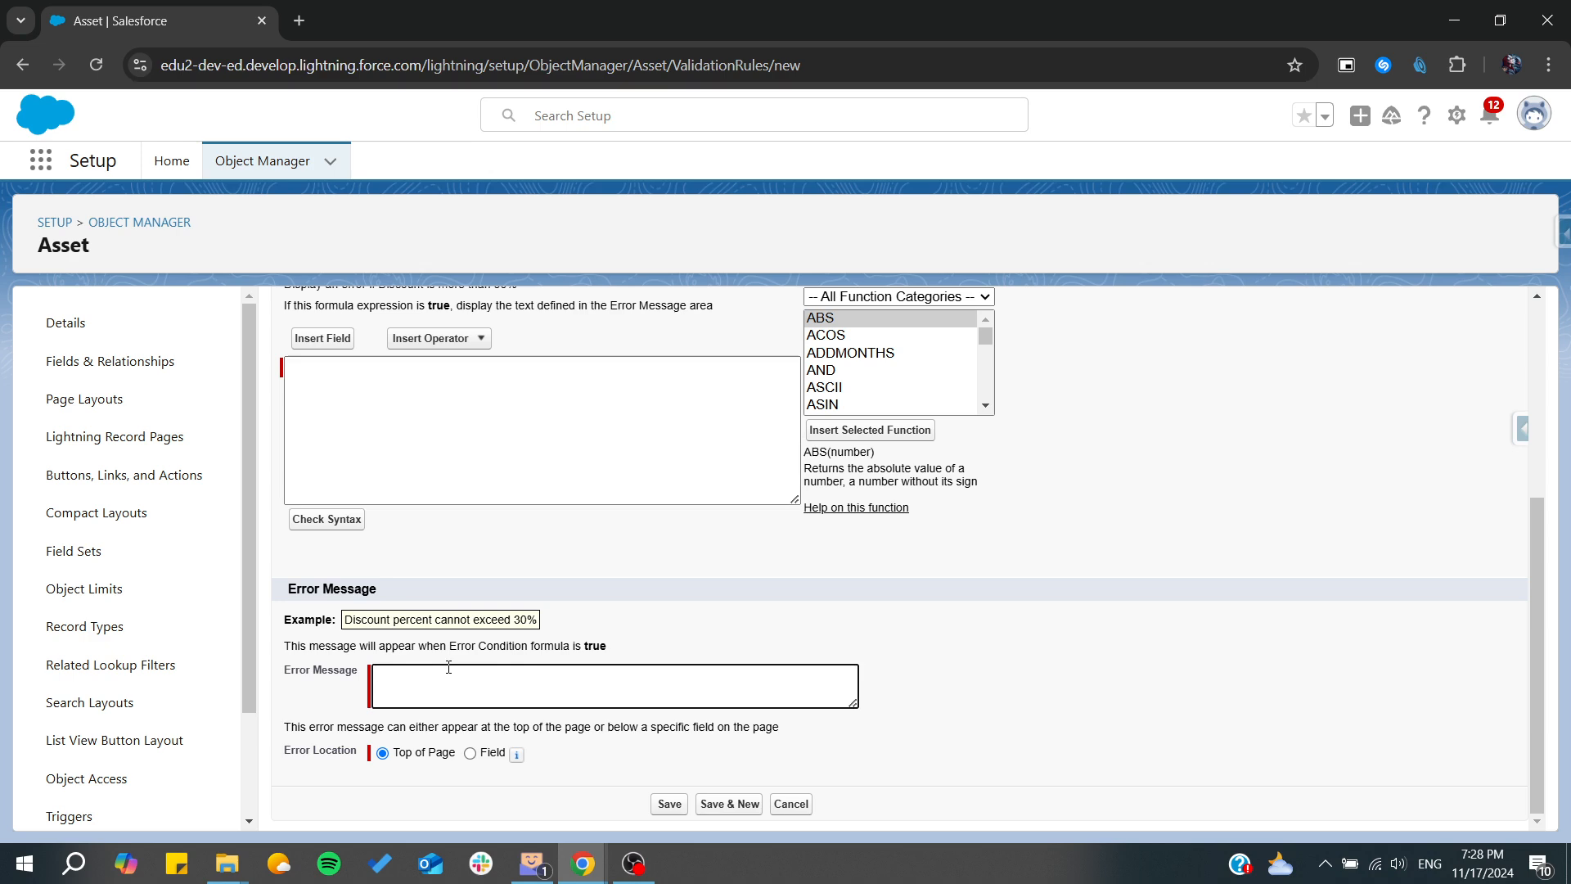
pyautogui.write('YOU c')
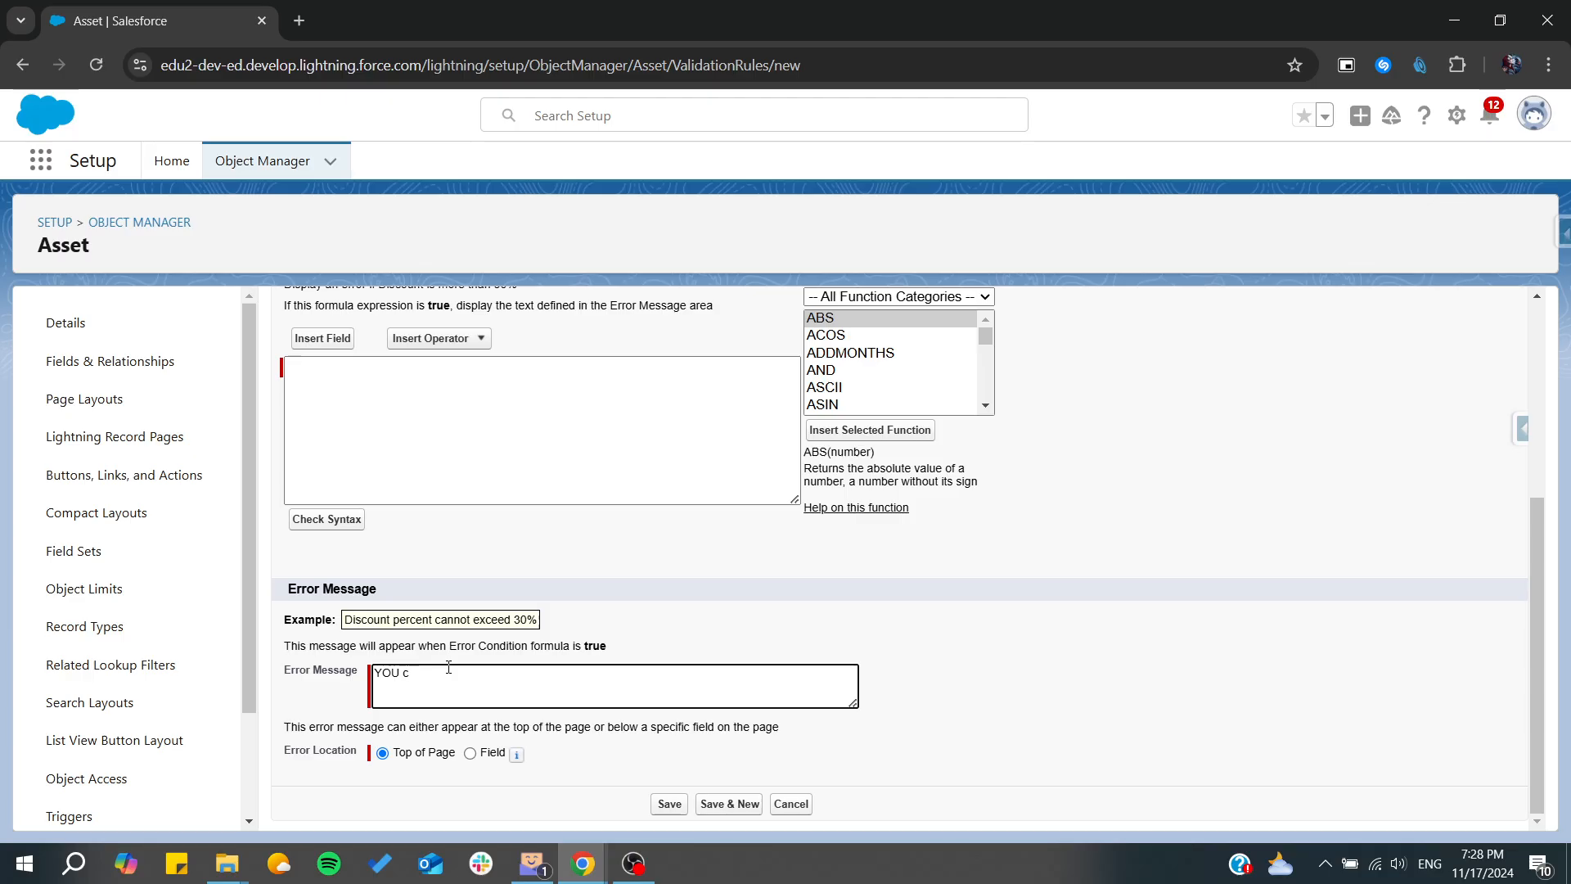
pyautogui.write('AN')
pyautogui.write('T HA')
pyautogui.write('VE THIS VS')
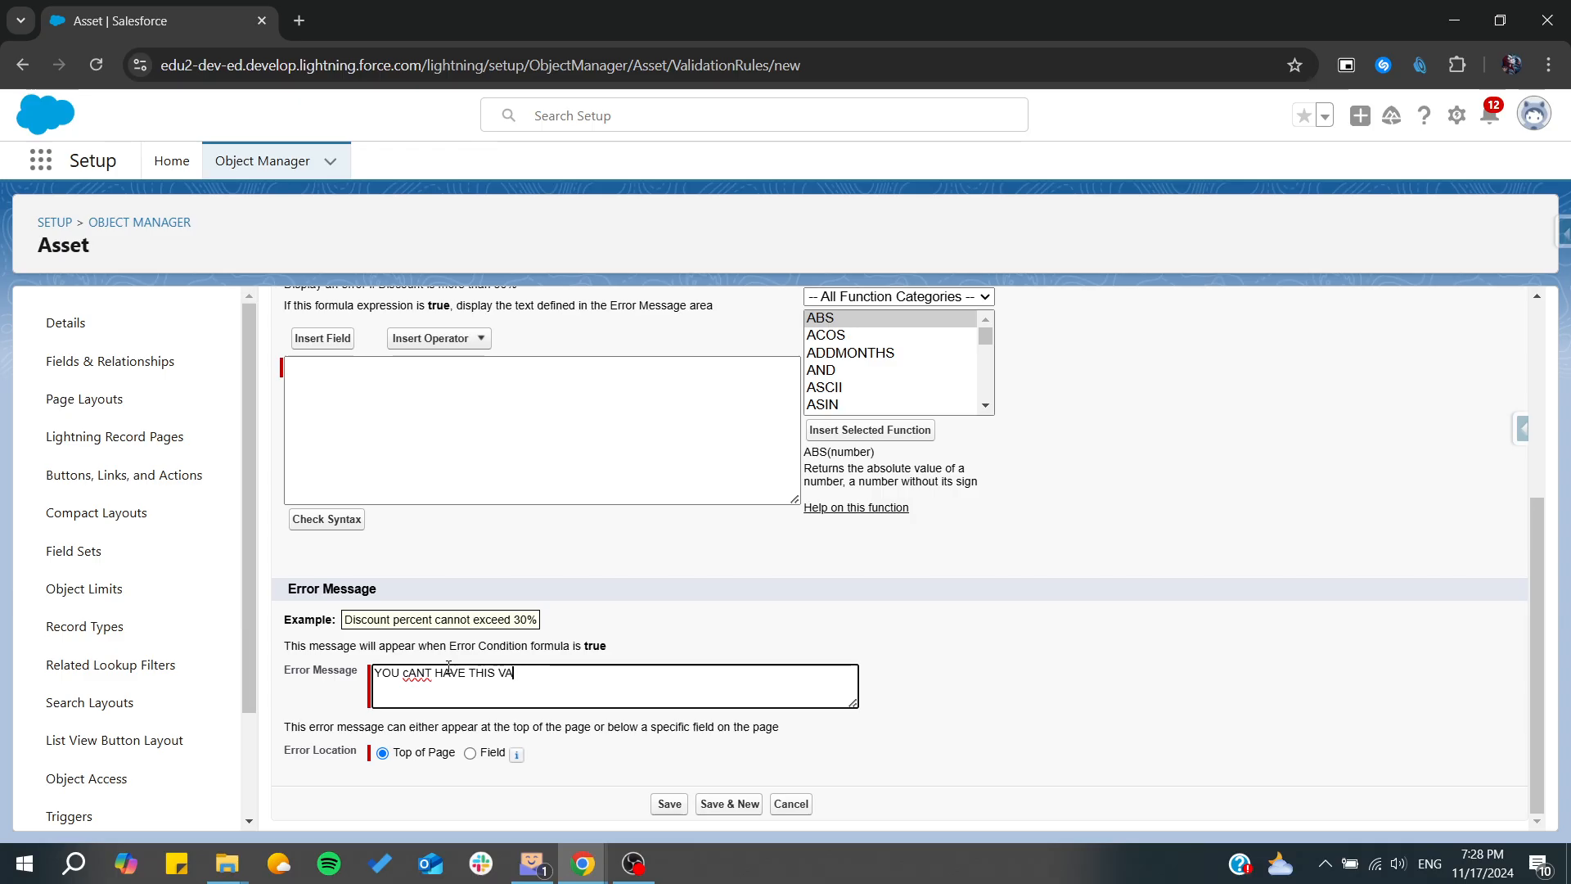
pyautogui.write('UE')
# Insert the Asset object's External Id field into the error condition formula
pyautogui.scroll(1, 421, 516)
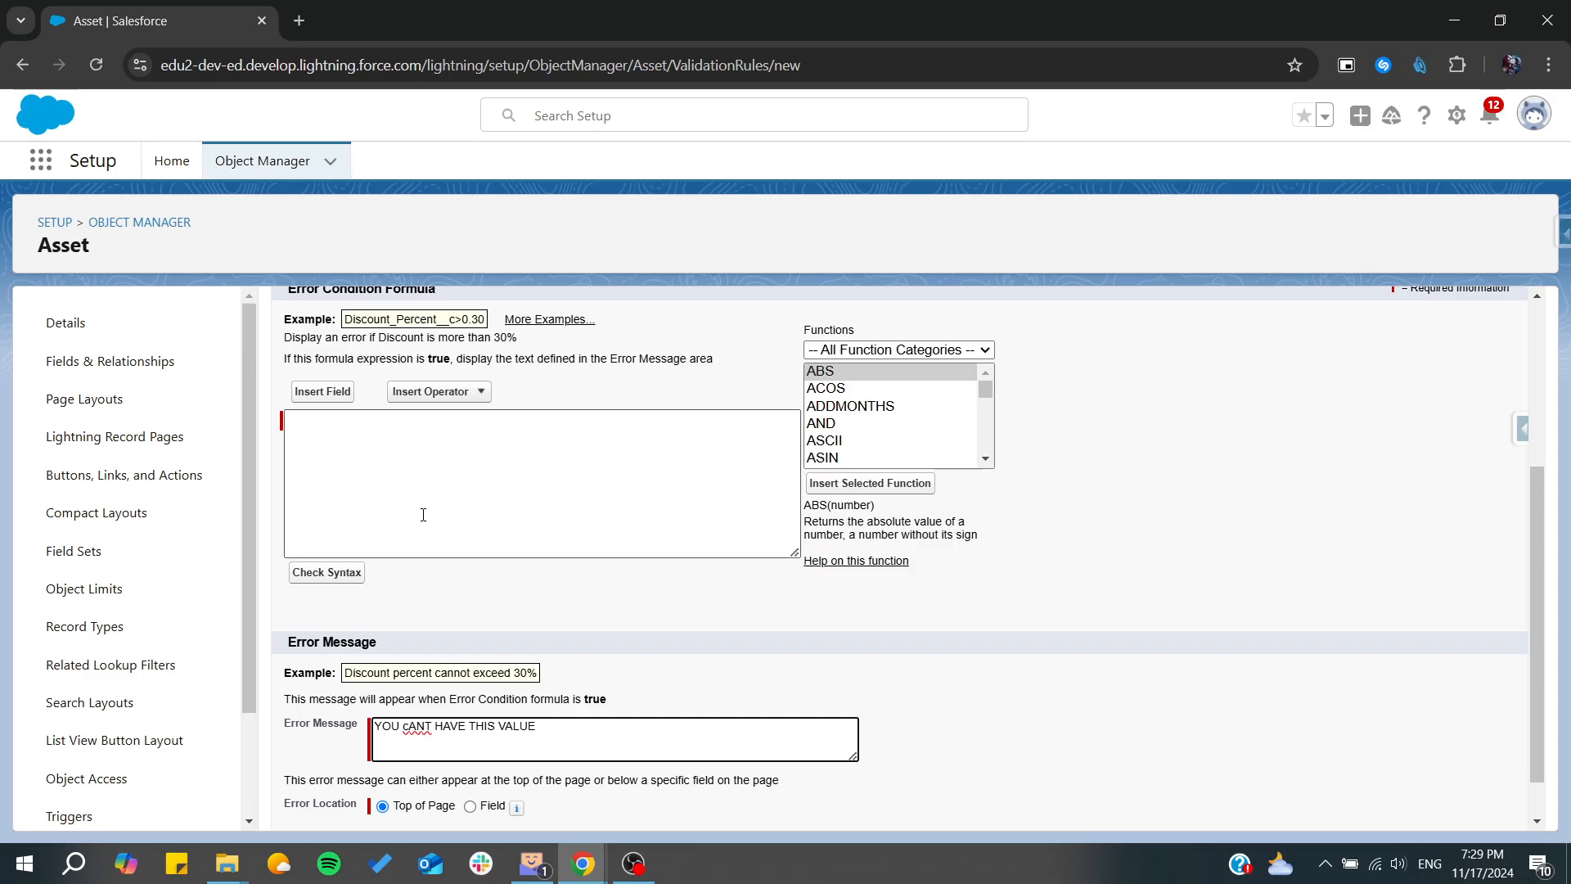
pyautogui.click(472, 455)
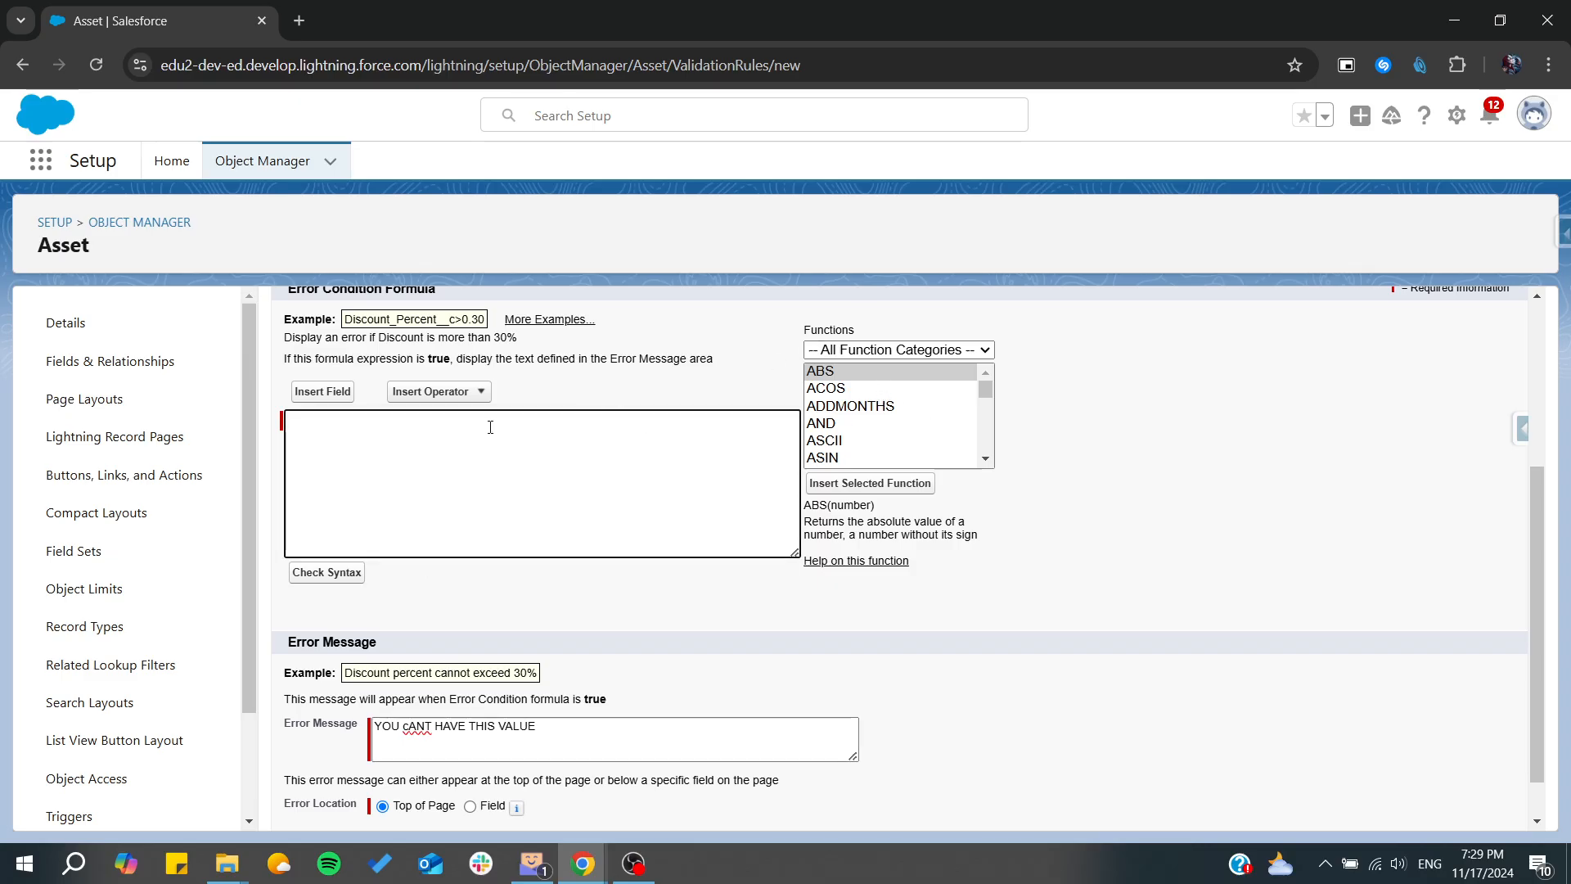
pyautogui.click(464, 391)
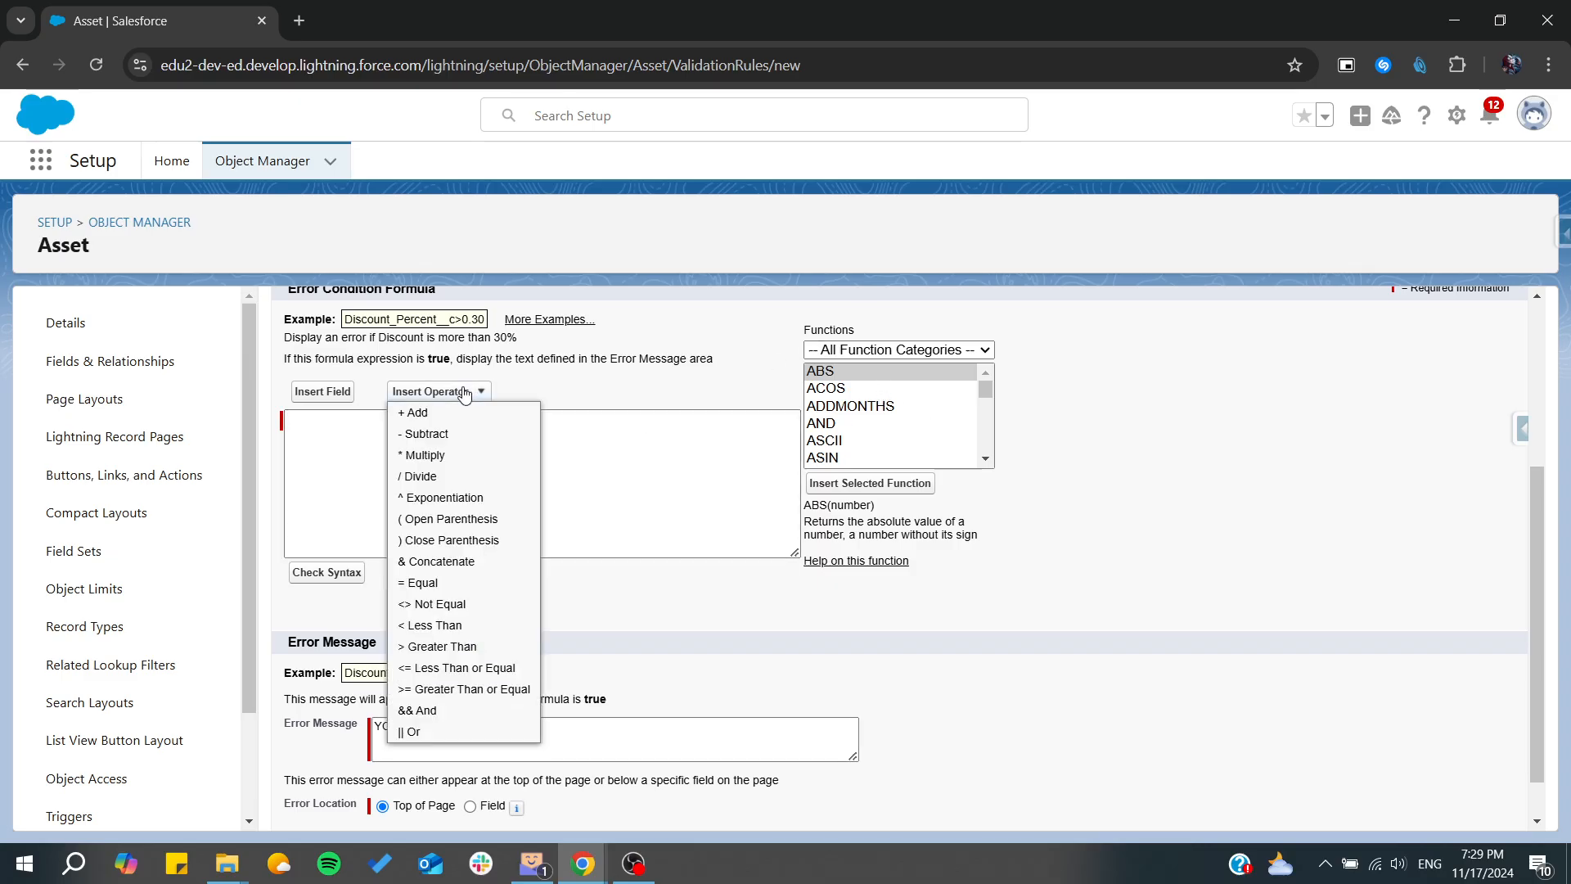
pyautogui.click(347, 392)
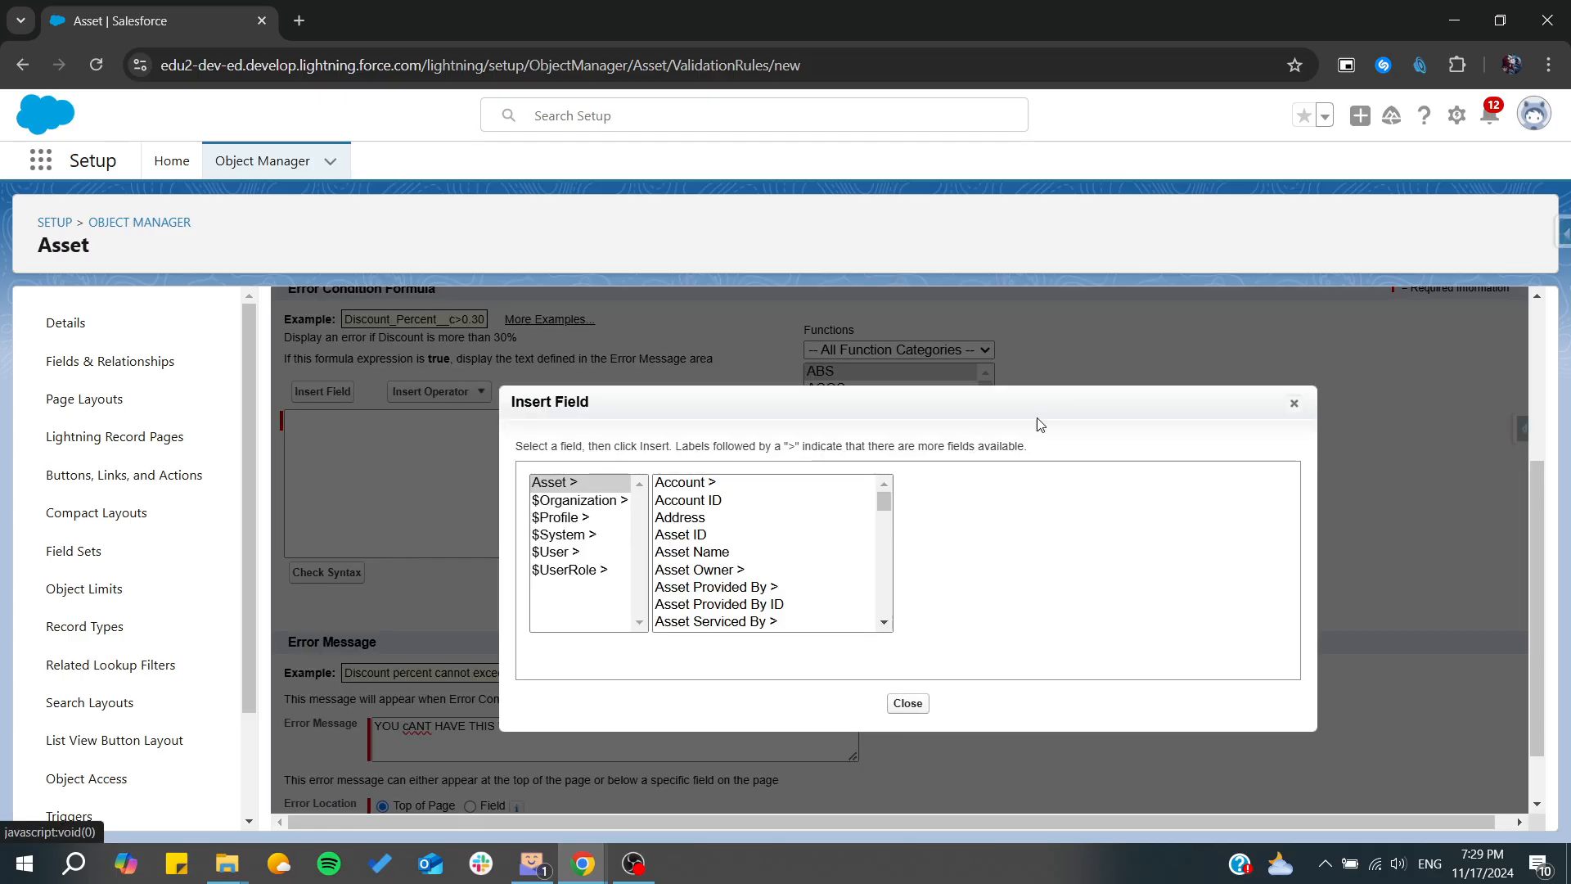
pyautogui.scroll(-2, 801, 530)
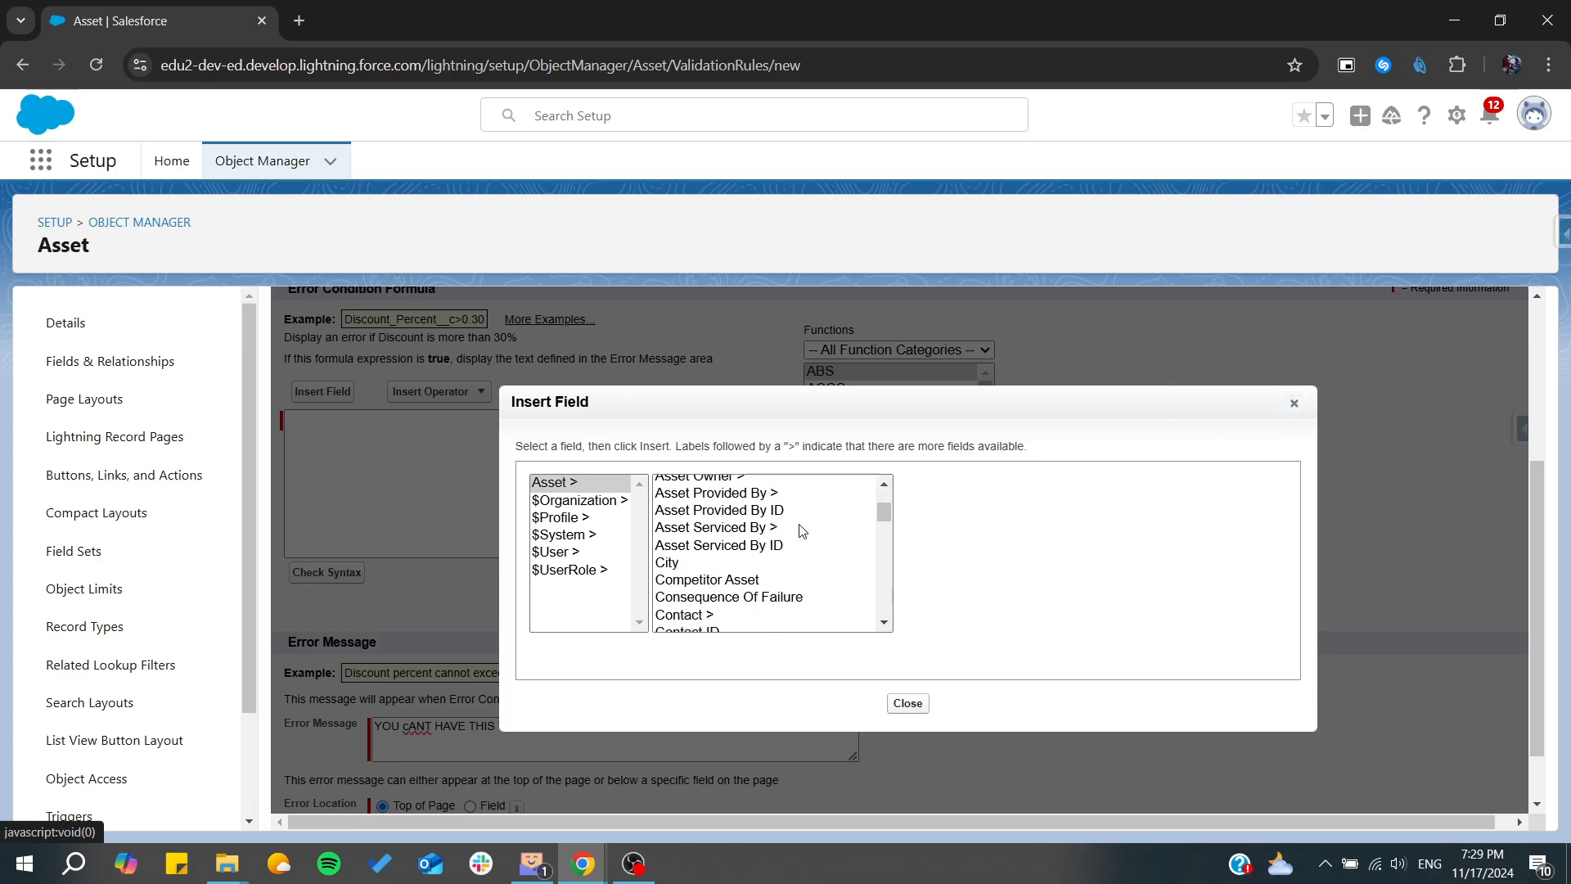
pyautogui.scroll(2, 800, 530)
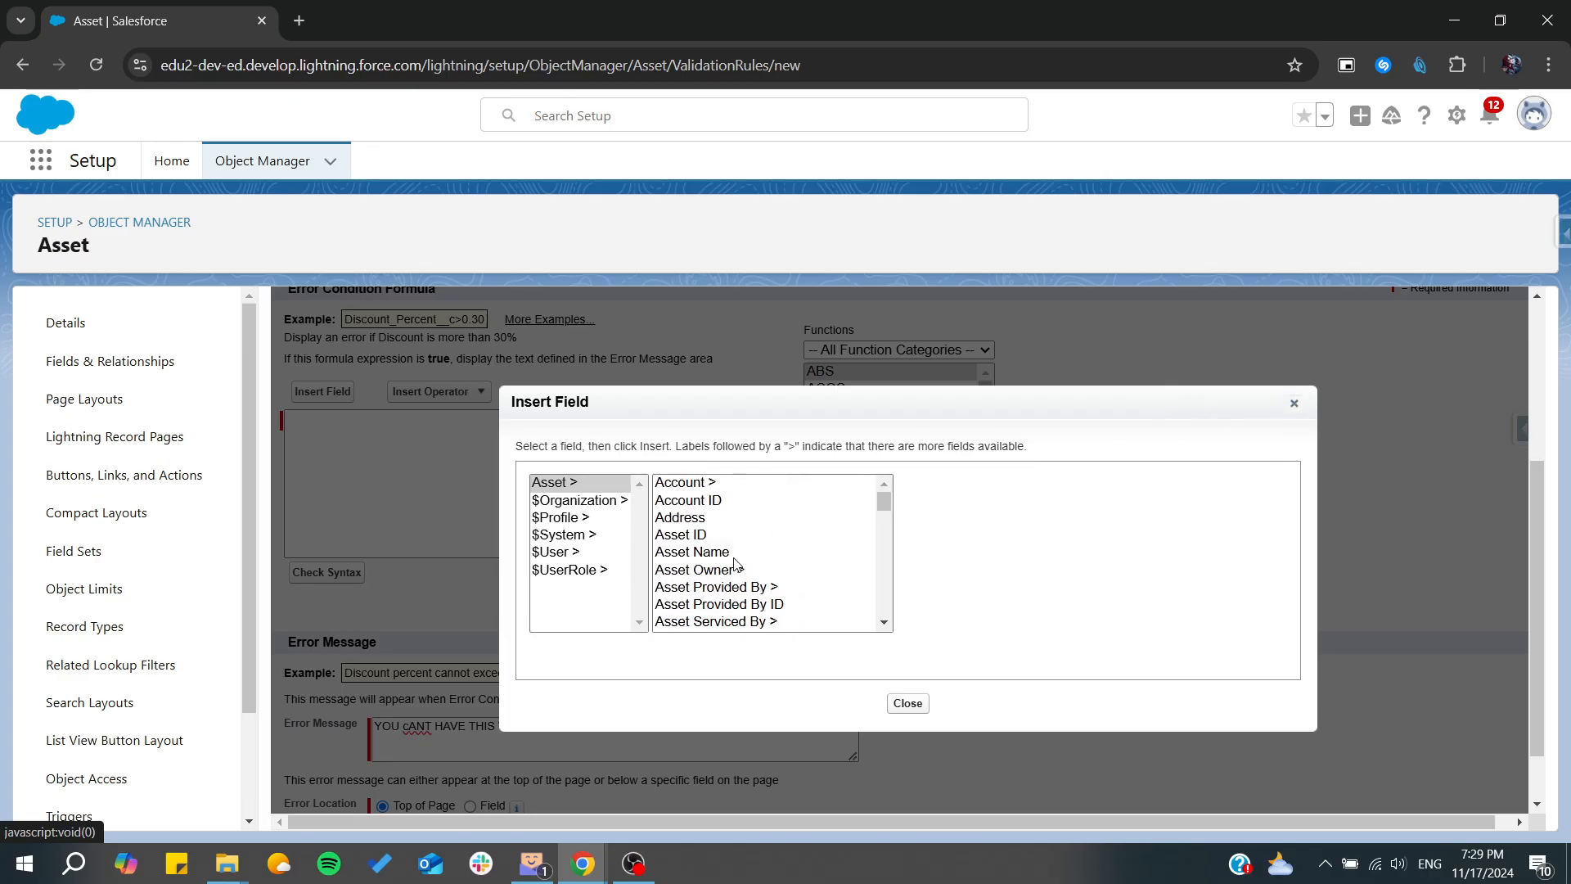
pyautogui.scroll(-8, 735, 564)
pyautogui.scroll(8, 734, 564)
pyautogui.scroll(-6, 851, 589)
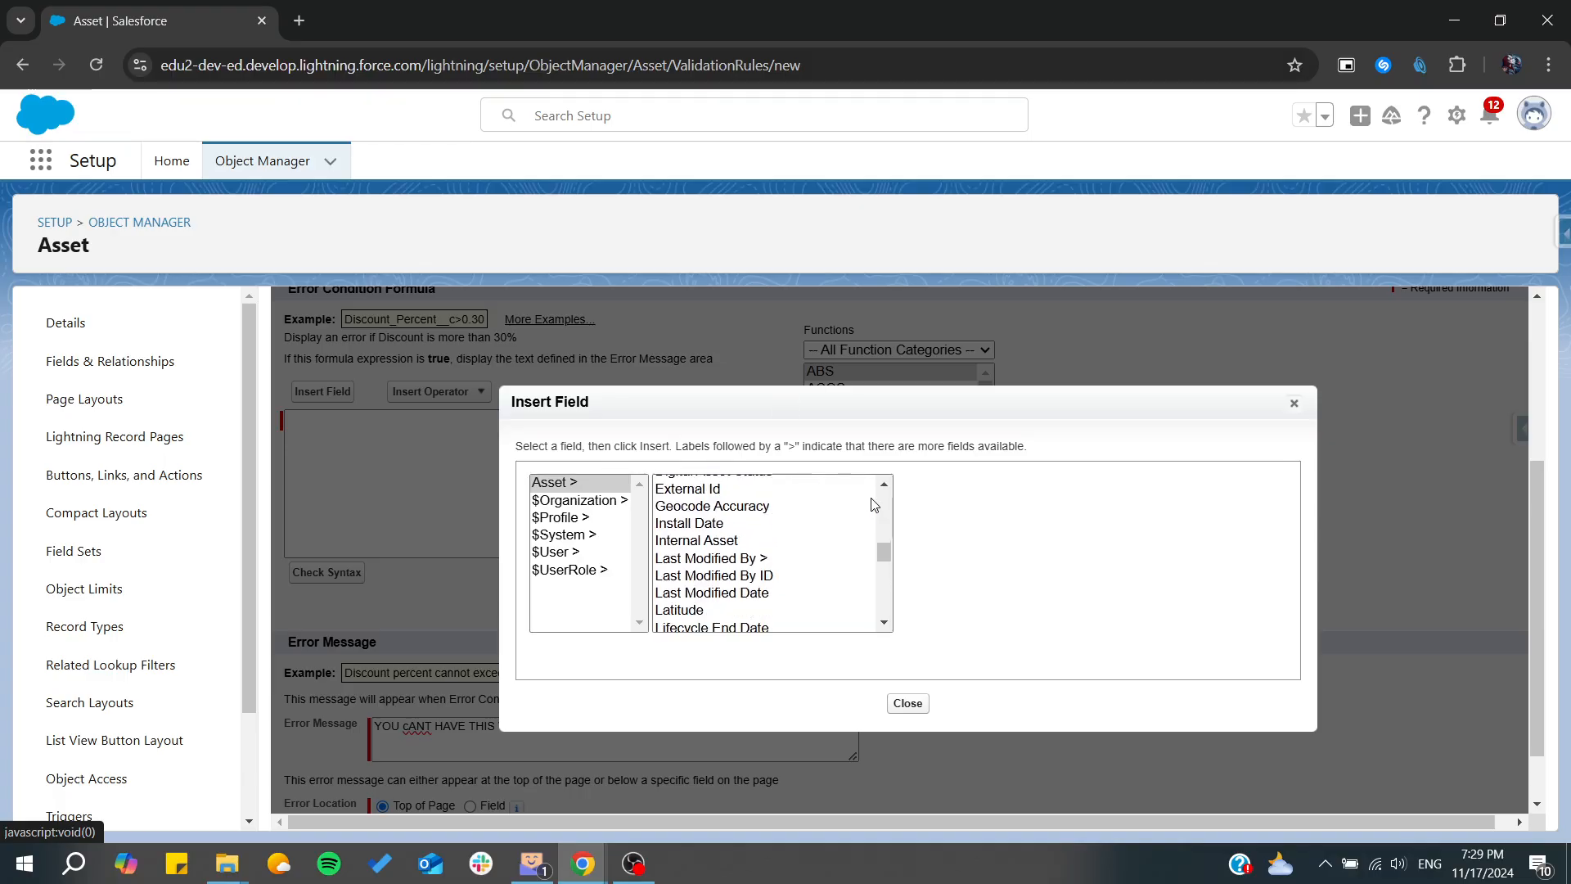
pyautogui.click(673, 491)
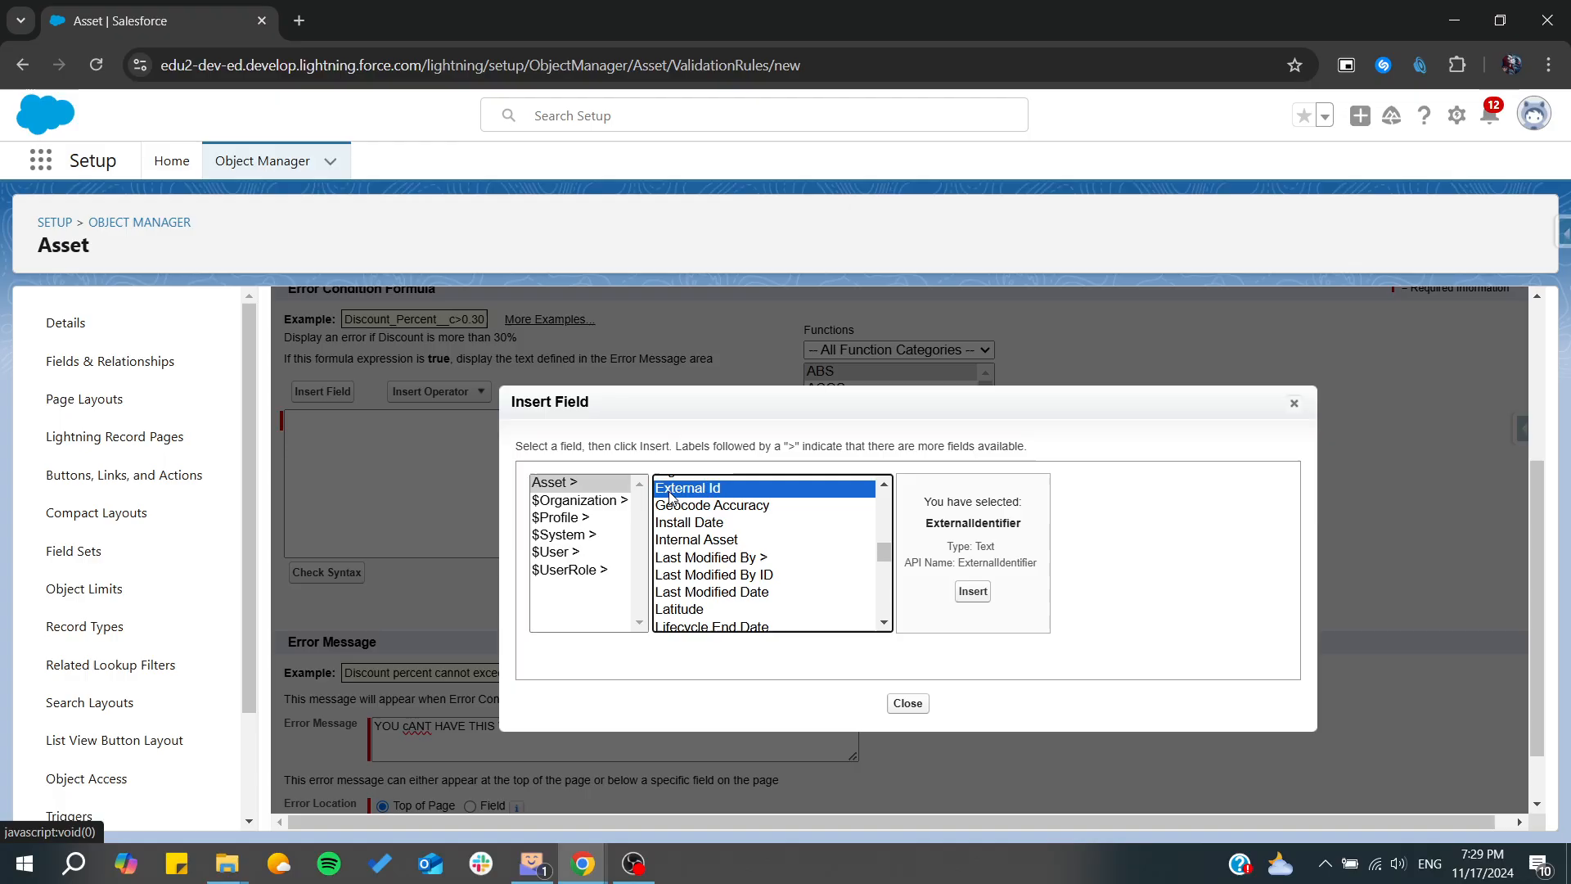
pyautogui.click(971, 594)
# Complete the error condition formula as ExternalIdentifier = 1 using the Equal operator, and check its syntax
pyautogui.click(446, 421)
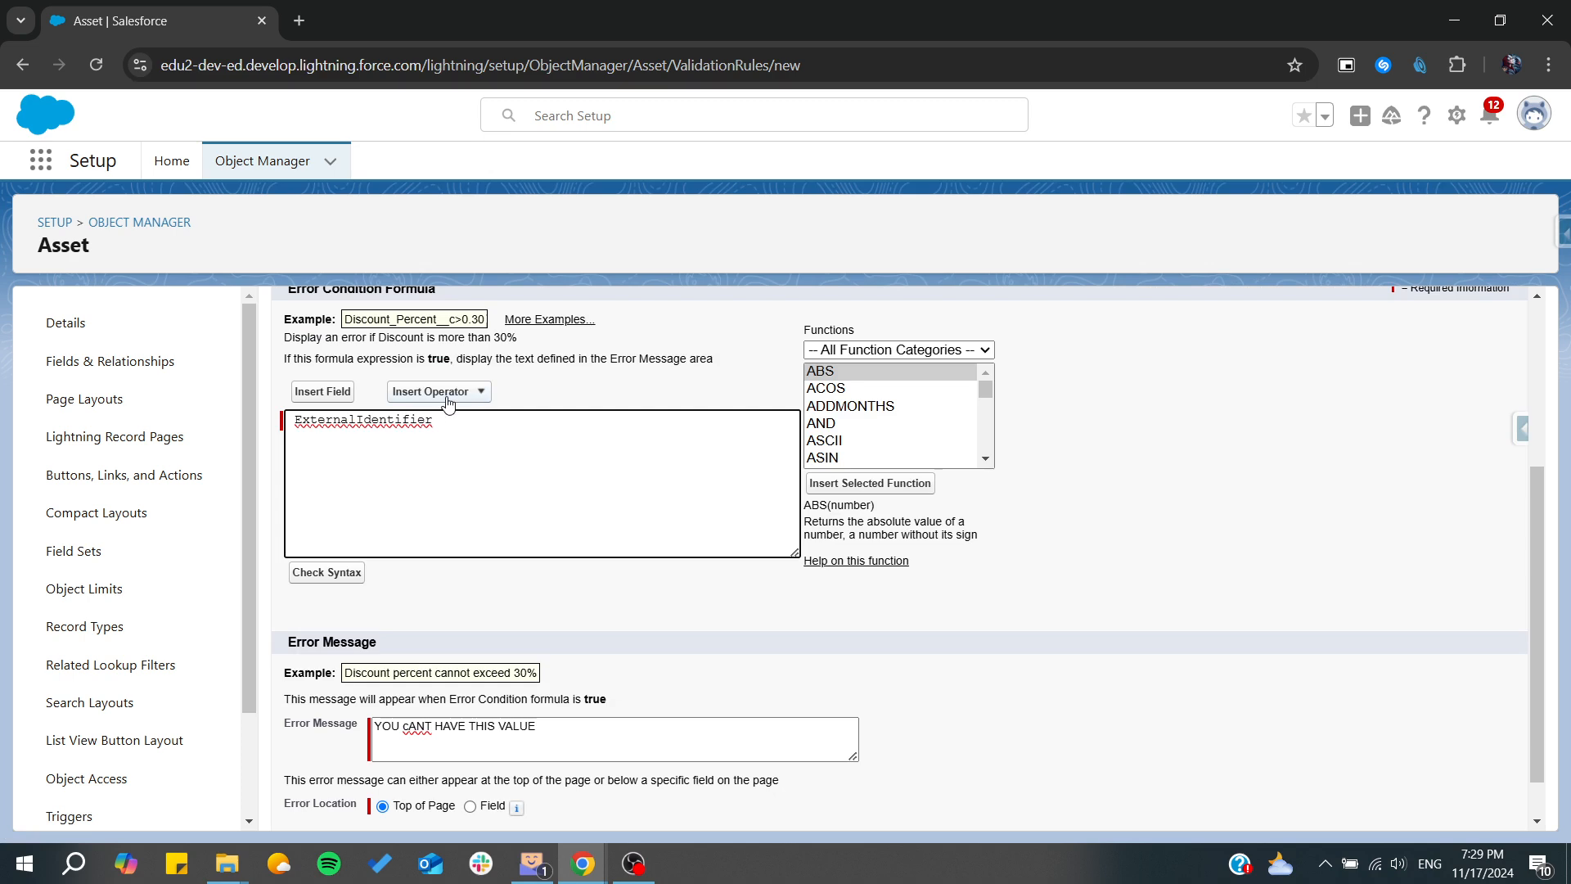
pyautogui.click(446, 392)
pyautogui.click(353, 484)
pyautogui.moveTo(451, 425); pyautogui.dragTo(233, 433)
pyautogui.click(477, 428)
pyautogui.click(465, 392)
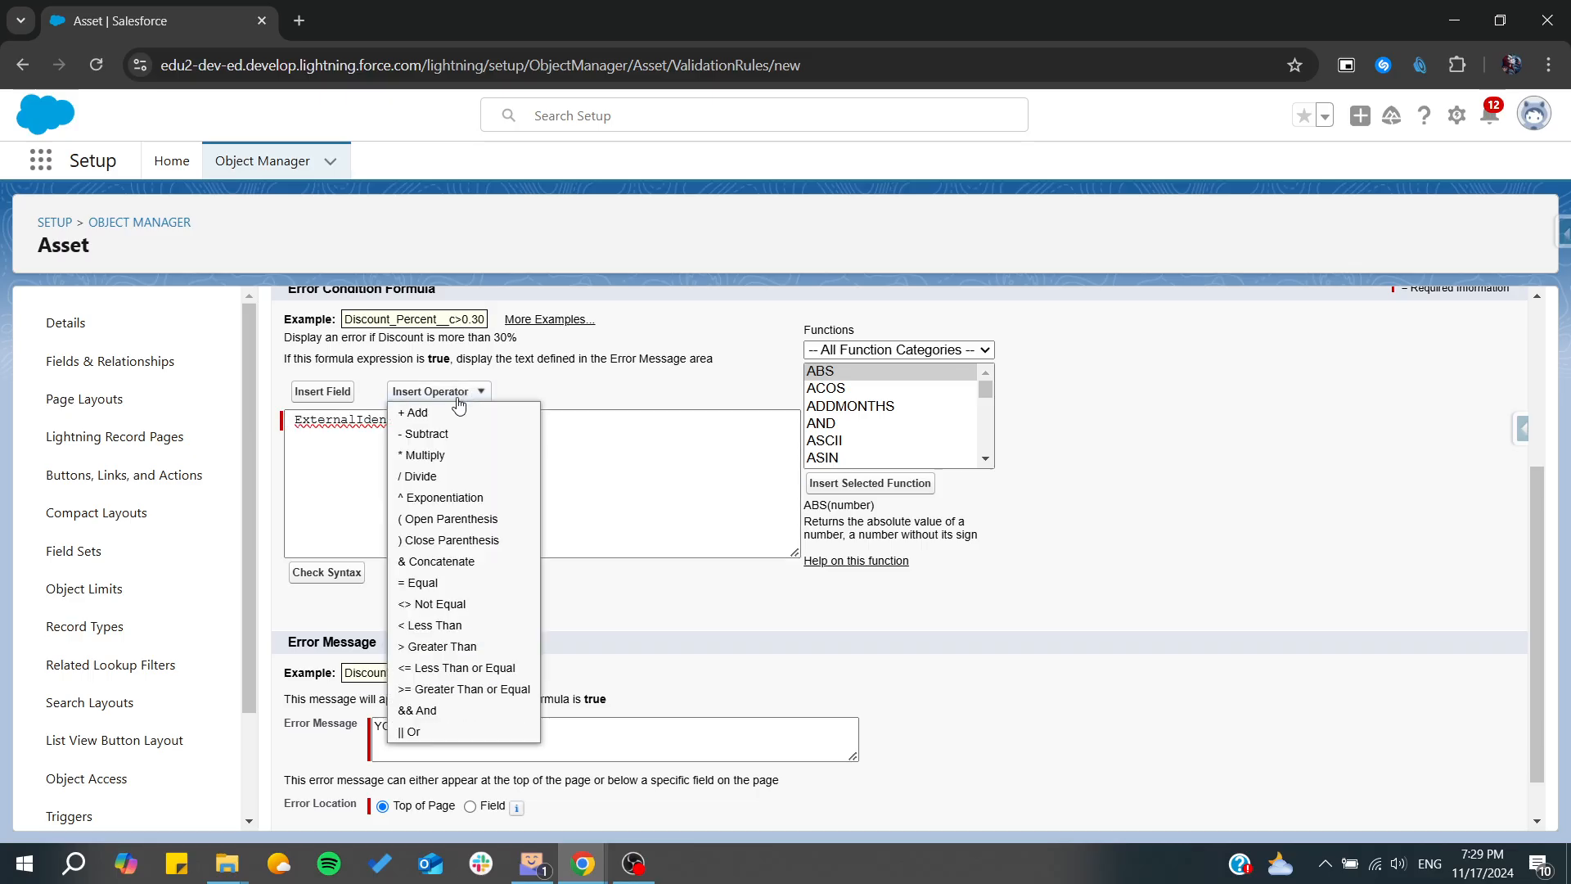
pyautogui.click(422, 582)
pyautogui.write('1')
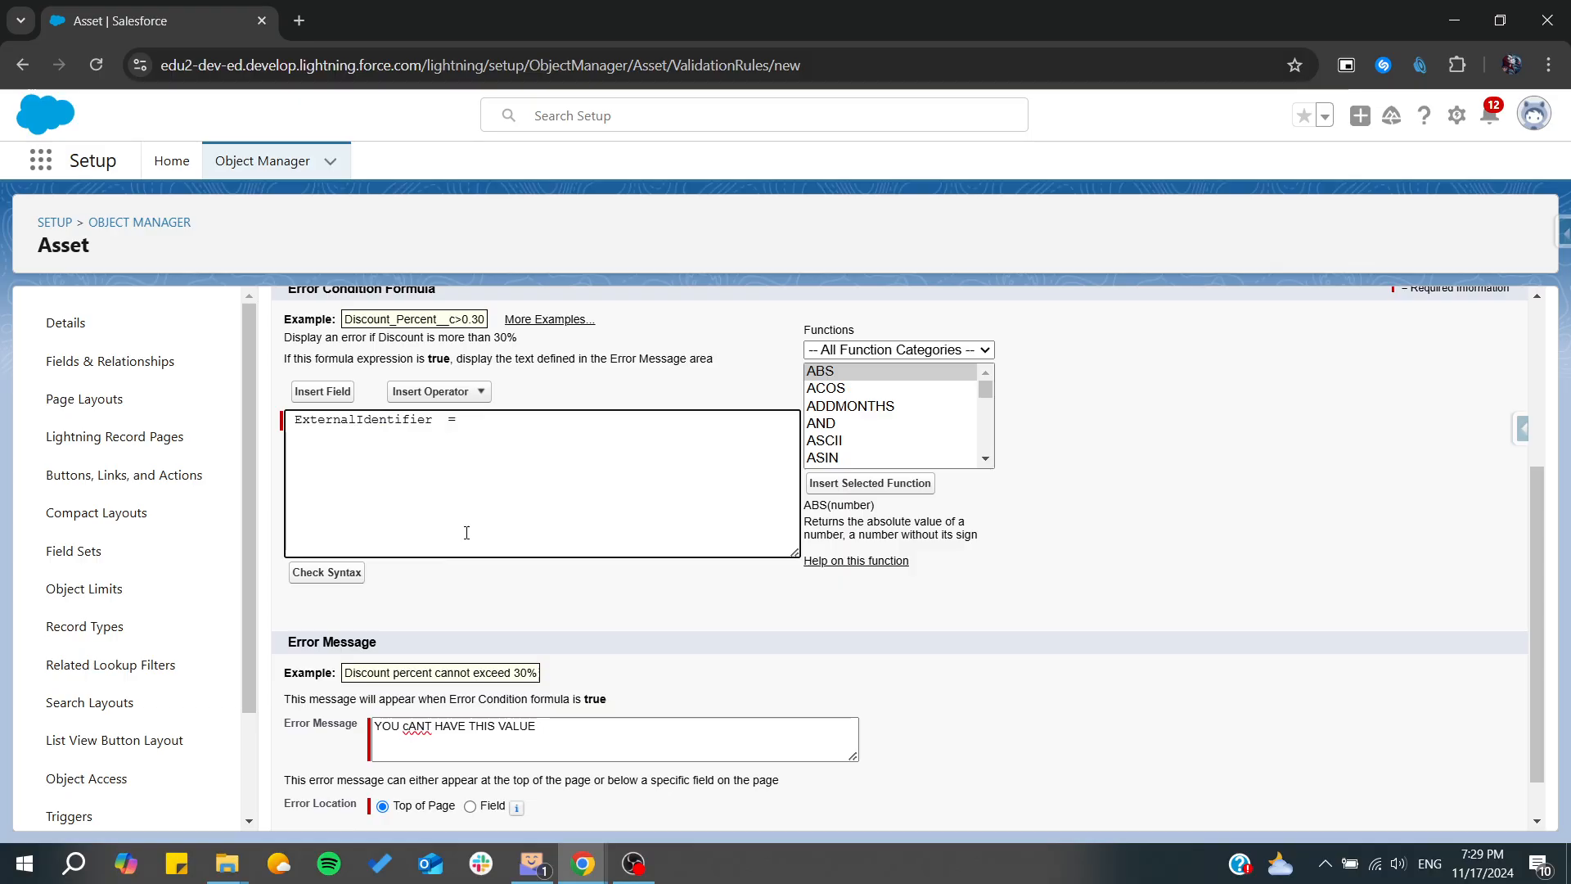
pyautogui.click(332, 572)
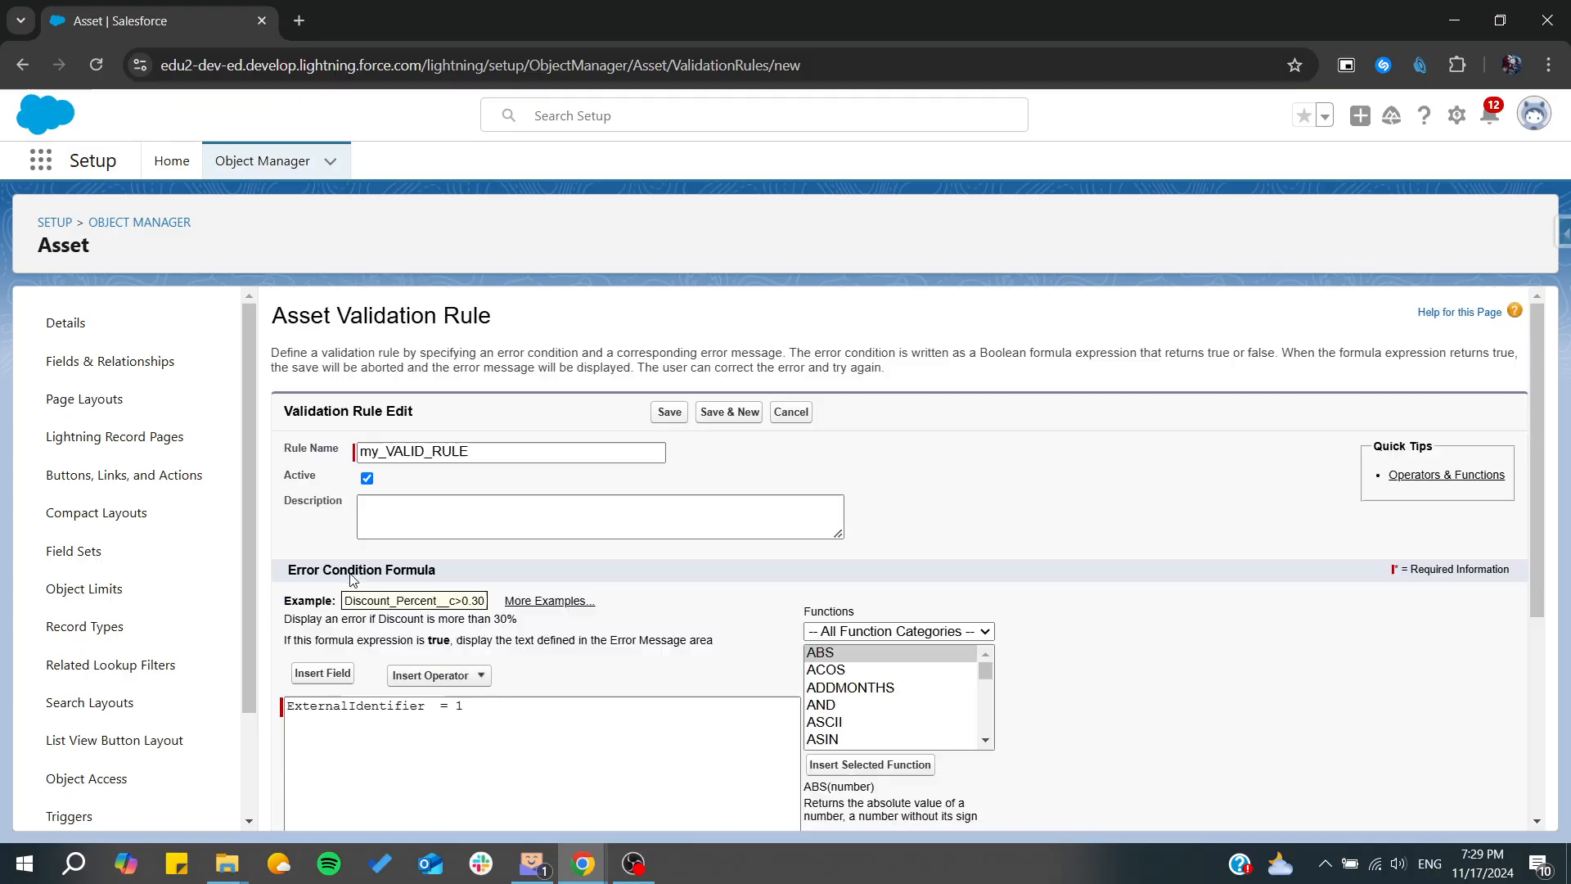
# Change the error condition formula to ExternalIdentifier = 'A' and check its syntax again
pyautogui.scroll(-2, 485, 586)
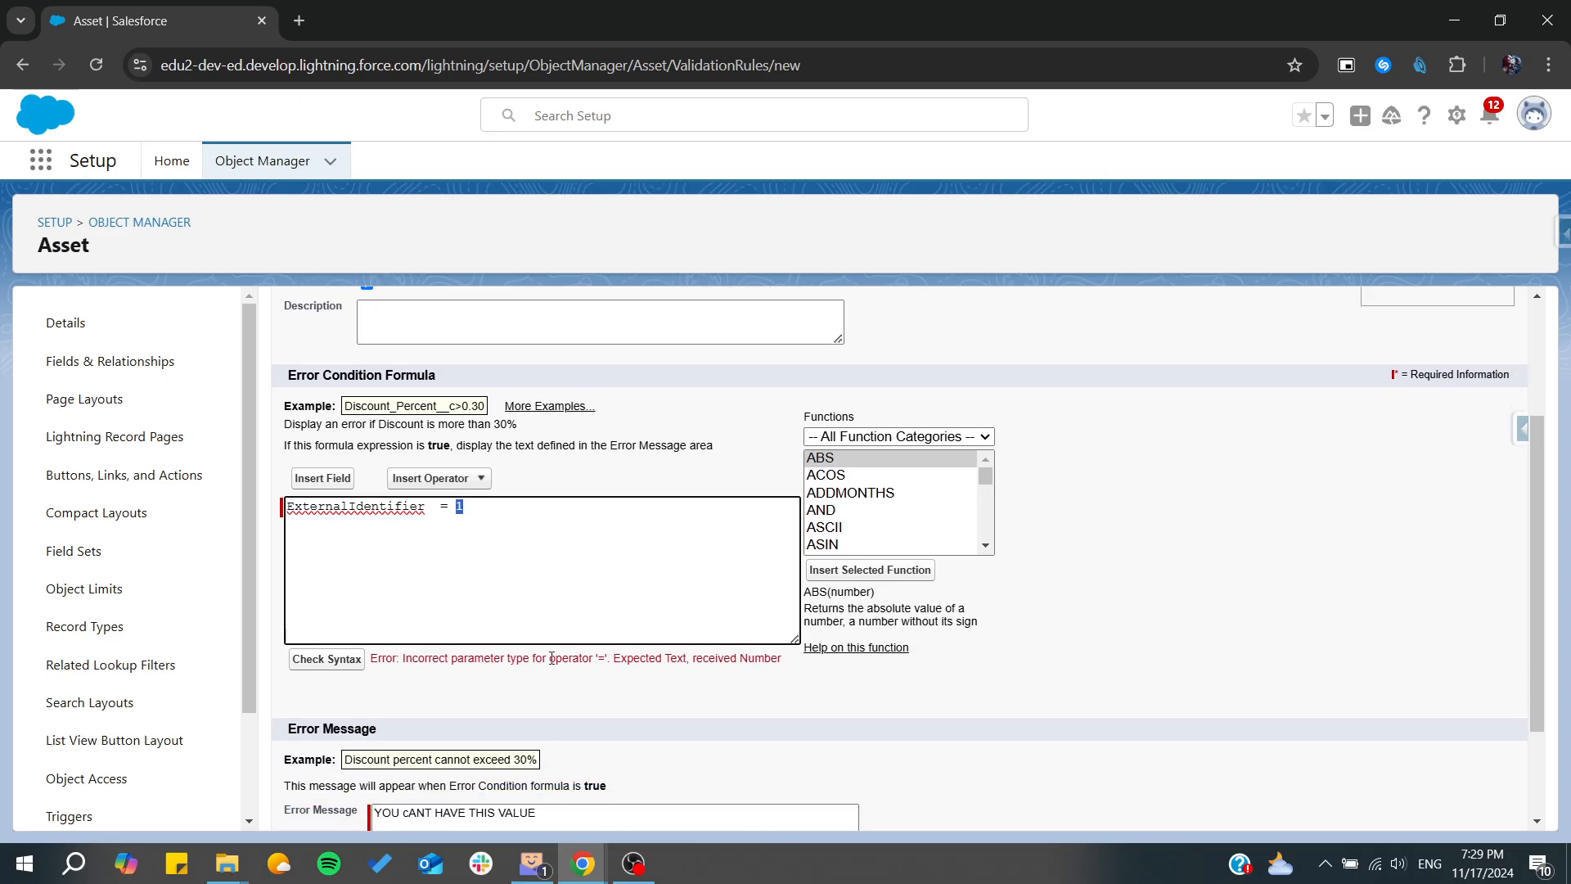
pyautogui.moveTo(645, 660); pyautogui.dragTo(757, 660)
pyautogui.click(632, 579)
pyautogui.click(451, 507)
pyautogui.click(317, 661)
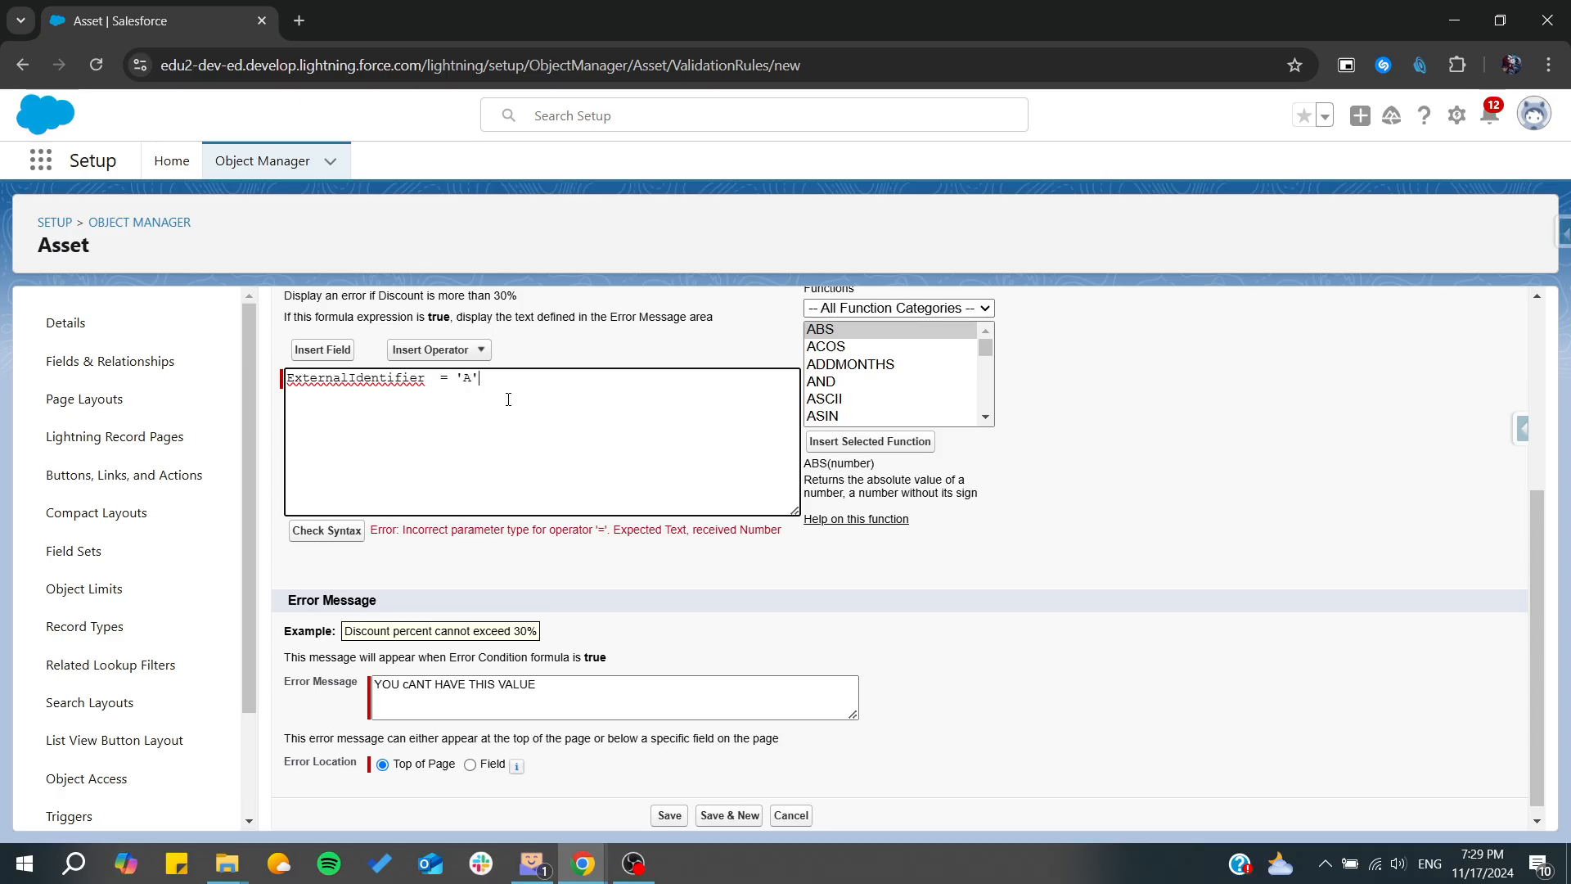
pyautogui.click(332, 537)
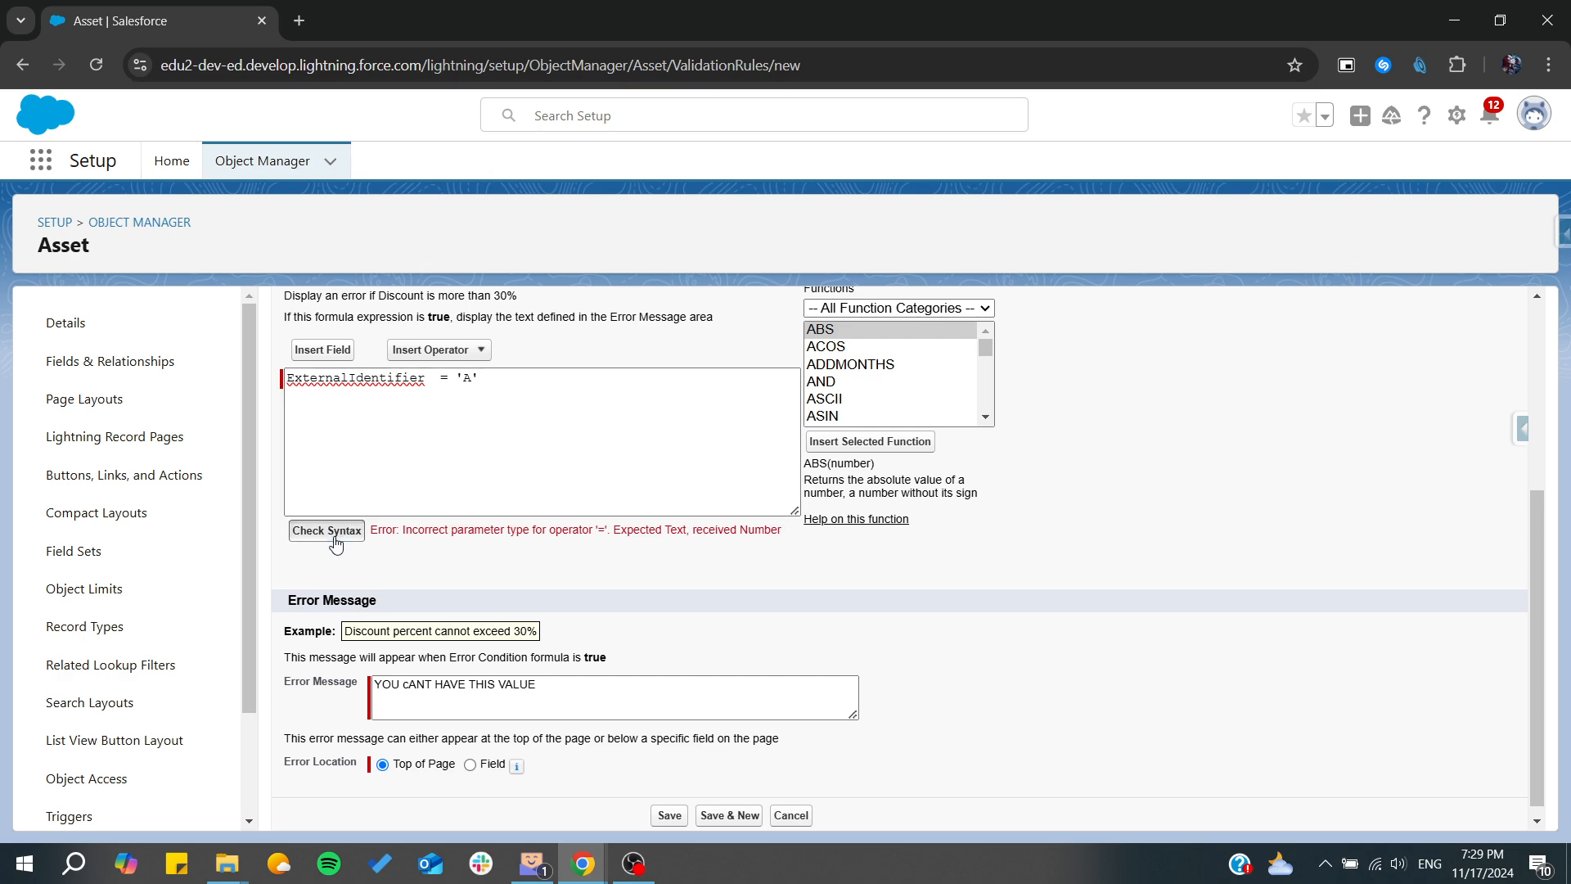
pyautogui.scroll(-2, 532, 537)
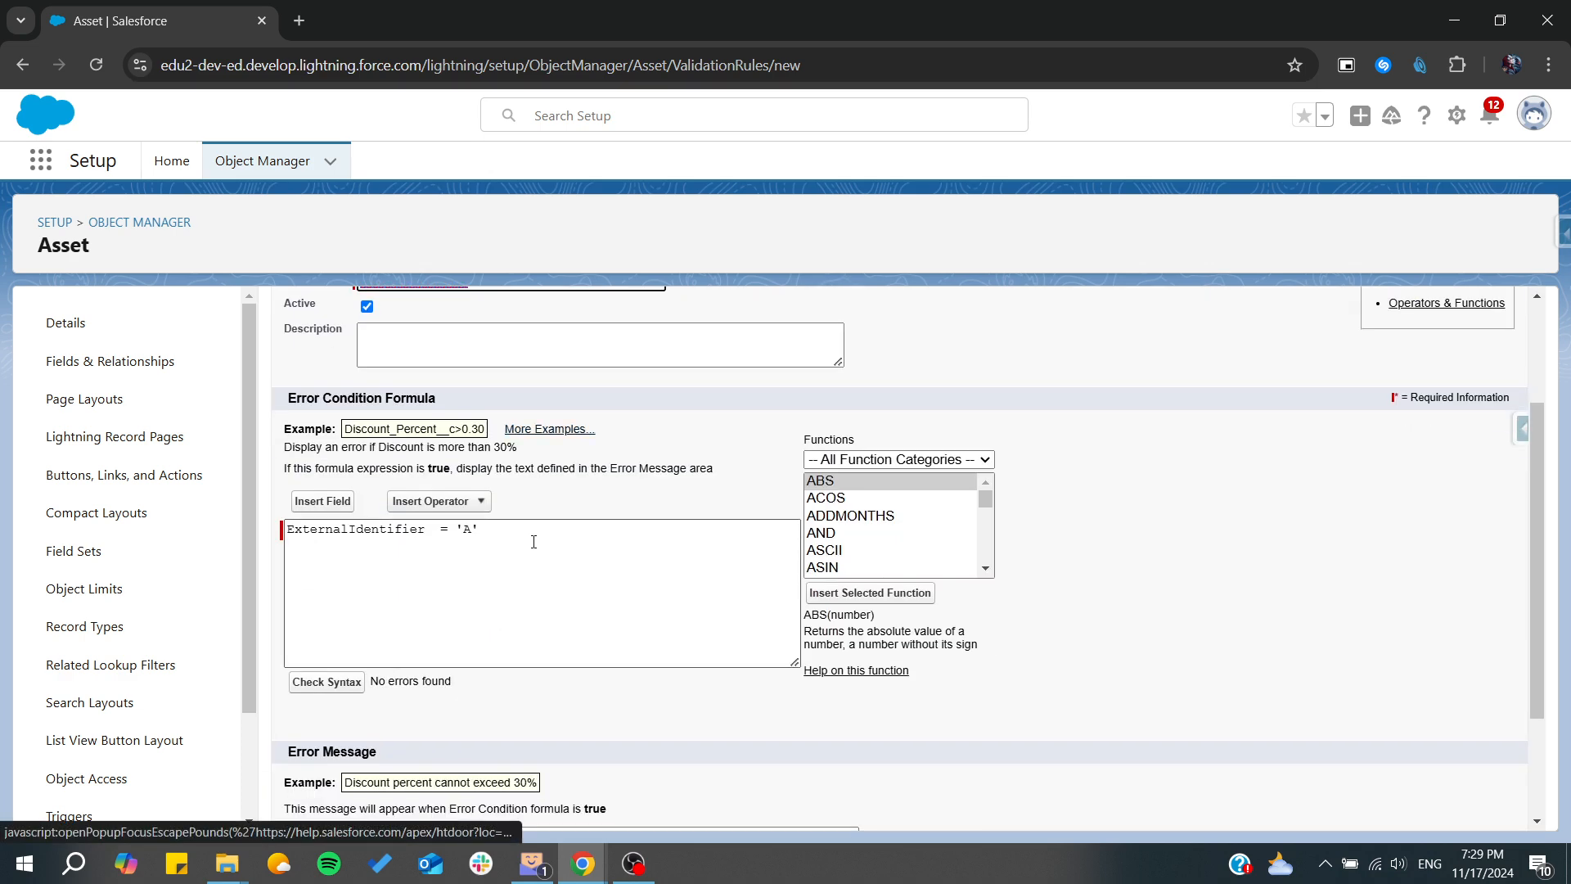
pyautogui.scroll(-2, 376, 494)
pyautogui.moveTo(386, 518); pyautogui.dragTo(451, 564)
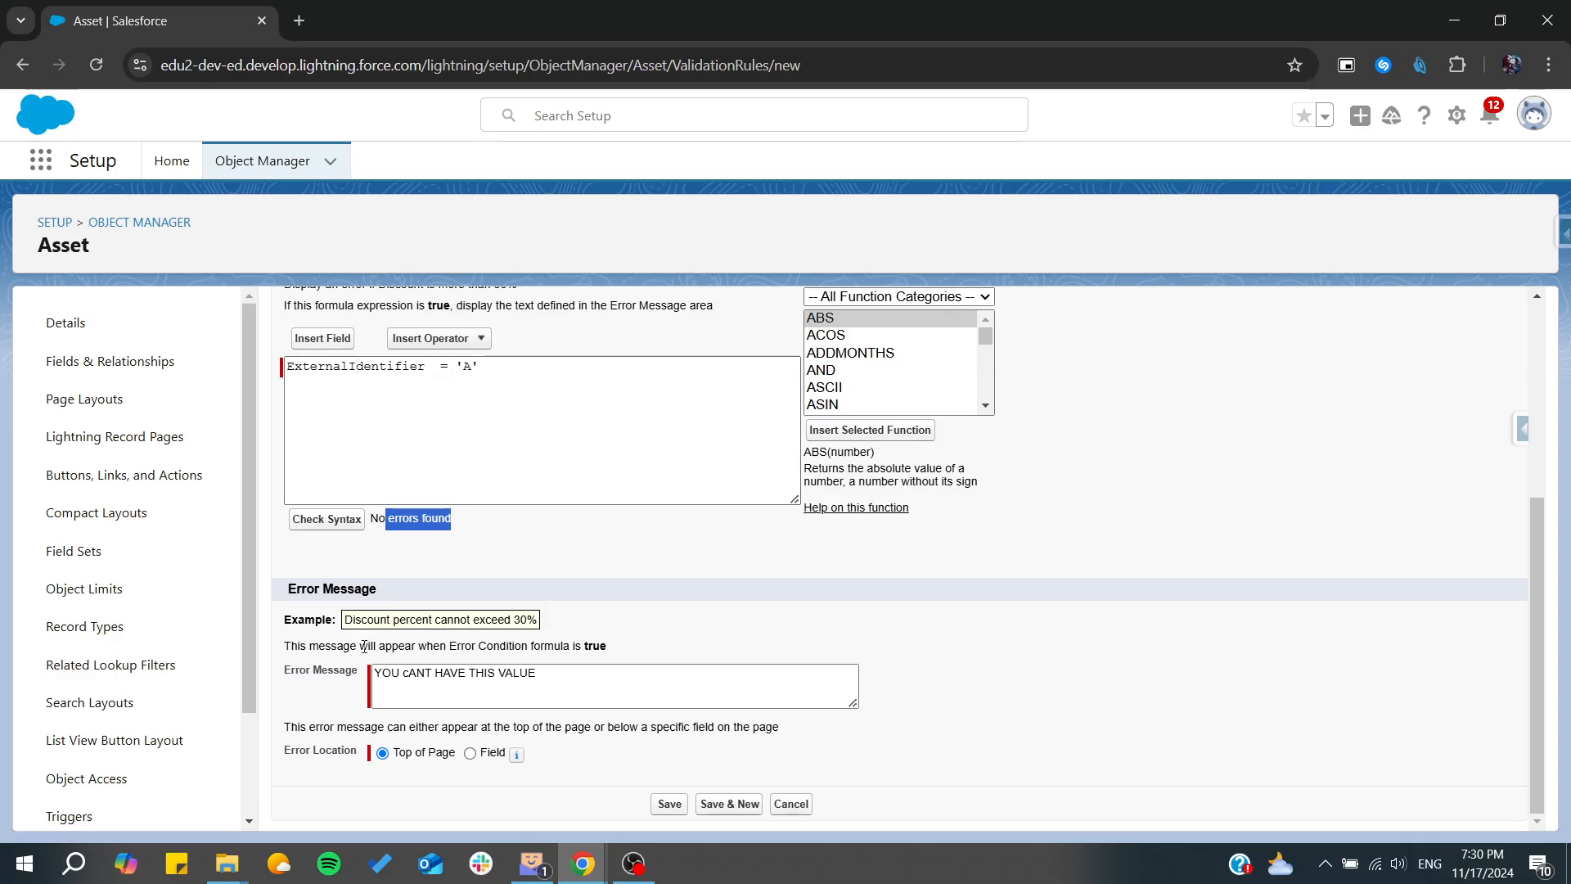
pyautogui.moveTo(374, 673); pyautogui.dragTo(593, 668)
pyautogui.click(566, 541)
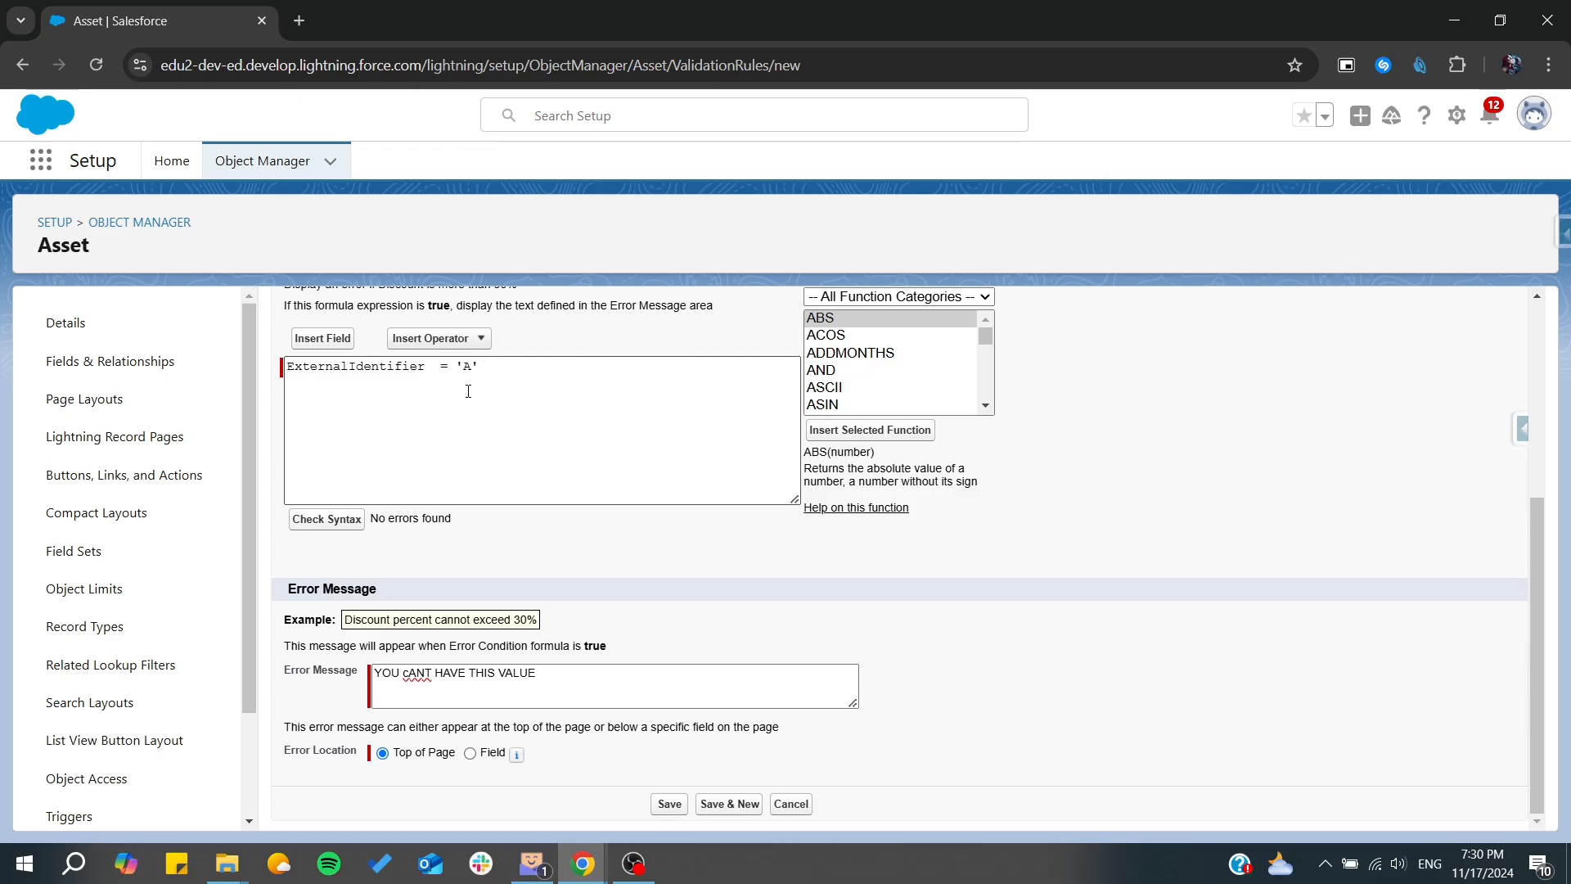
# Clear the whole error condition formula of the Asset validation rule
pyautogui.moveTo(479, 367); pyautogui.dragTo(283, 391)
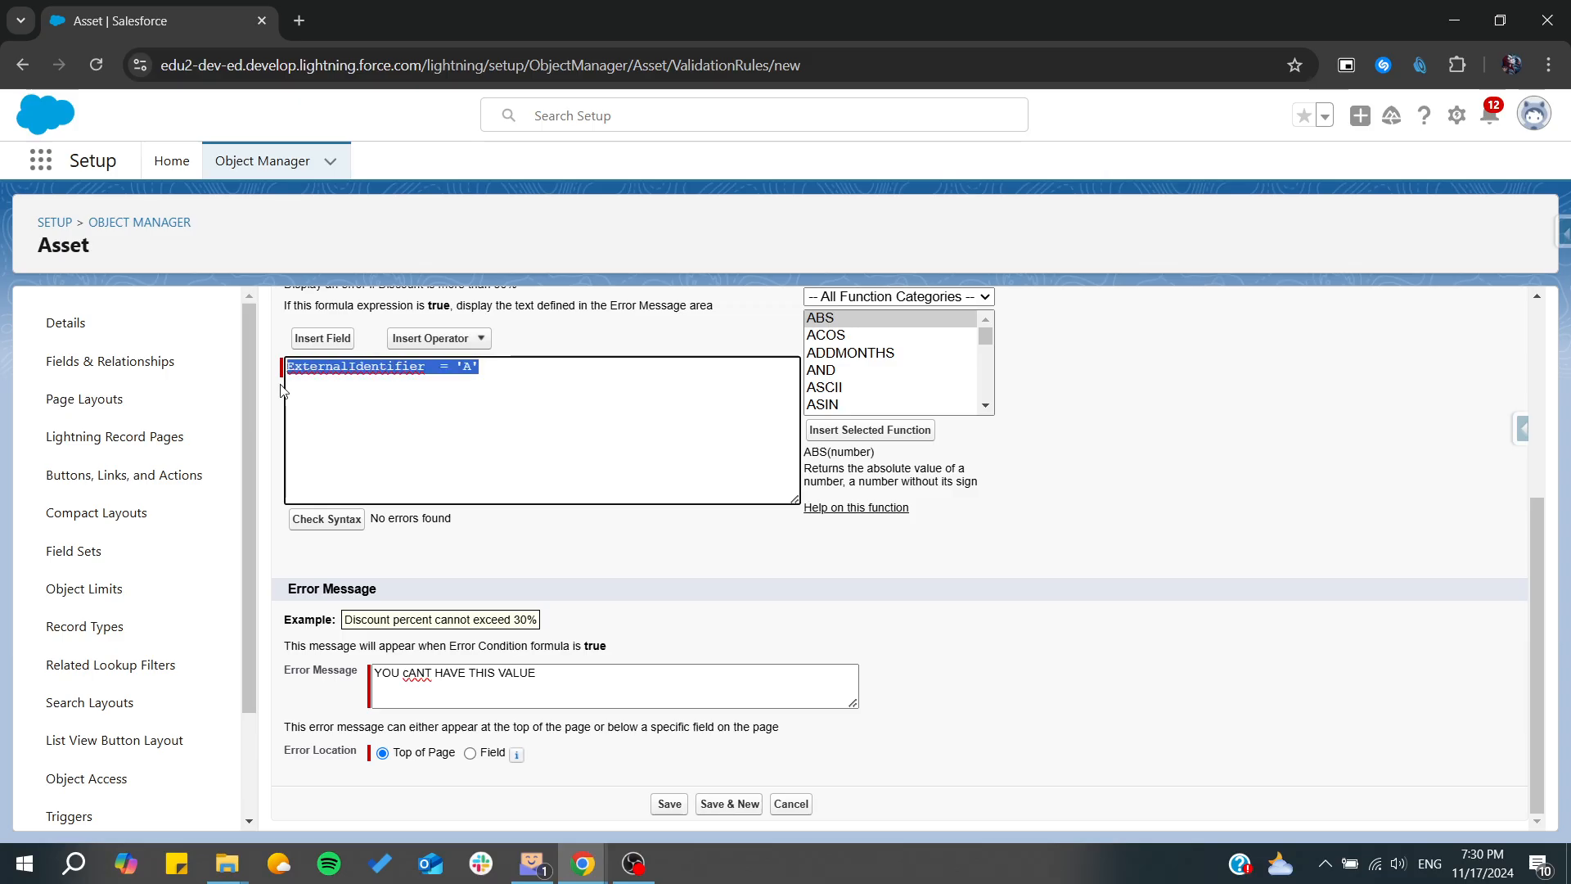
pyautogui.press('BackSpace')
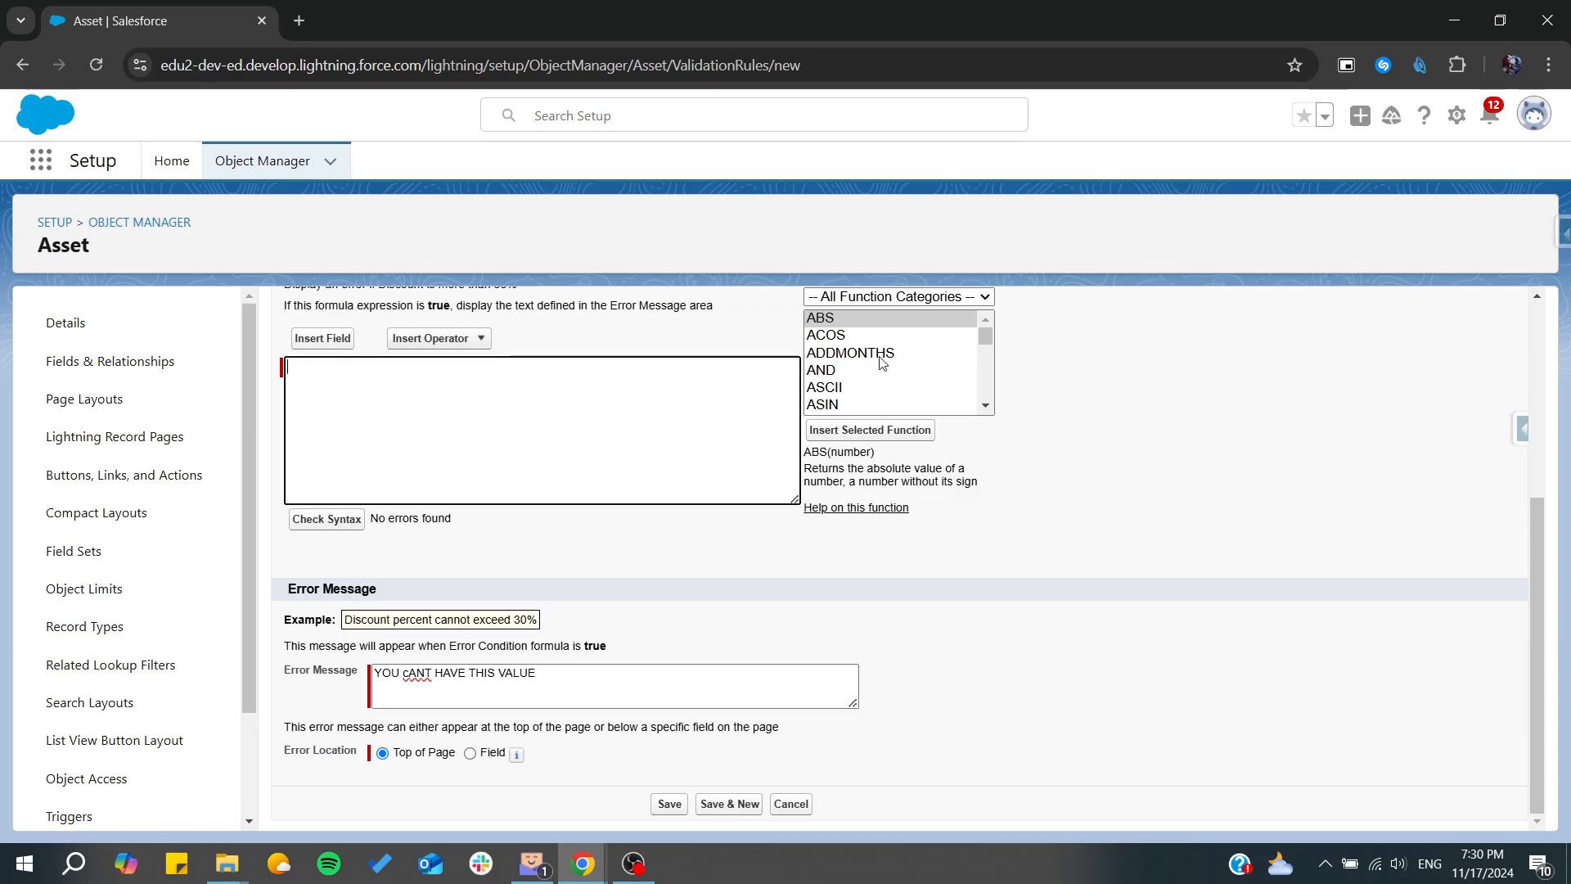
# Look through the available formula functions, and review the notes on when the error message is displayed
pyautogui.scroll(-1, 882, 363)
pyautogui.scroll(-10, 882, 363)
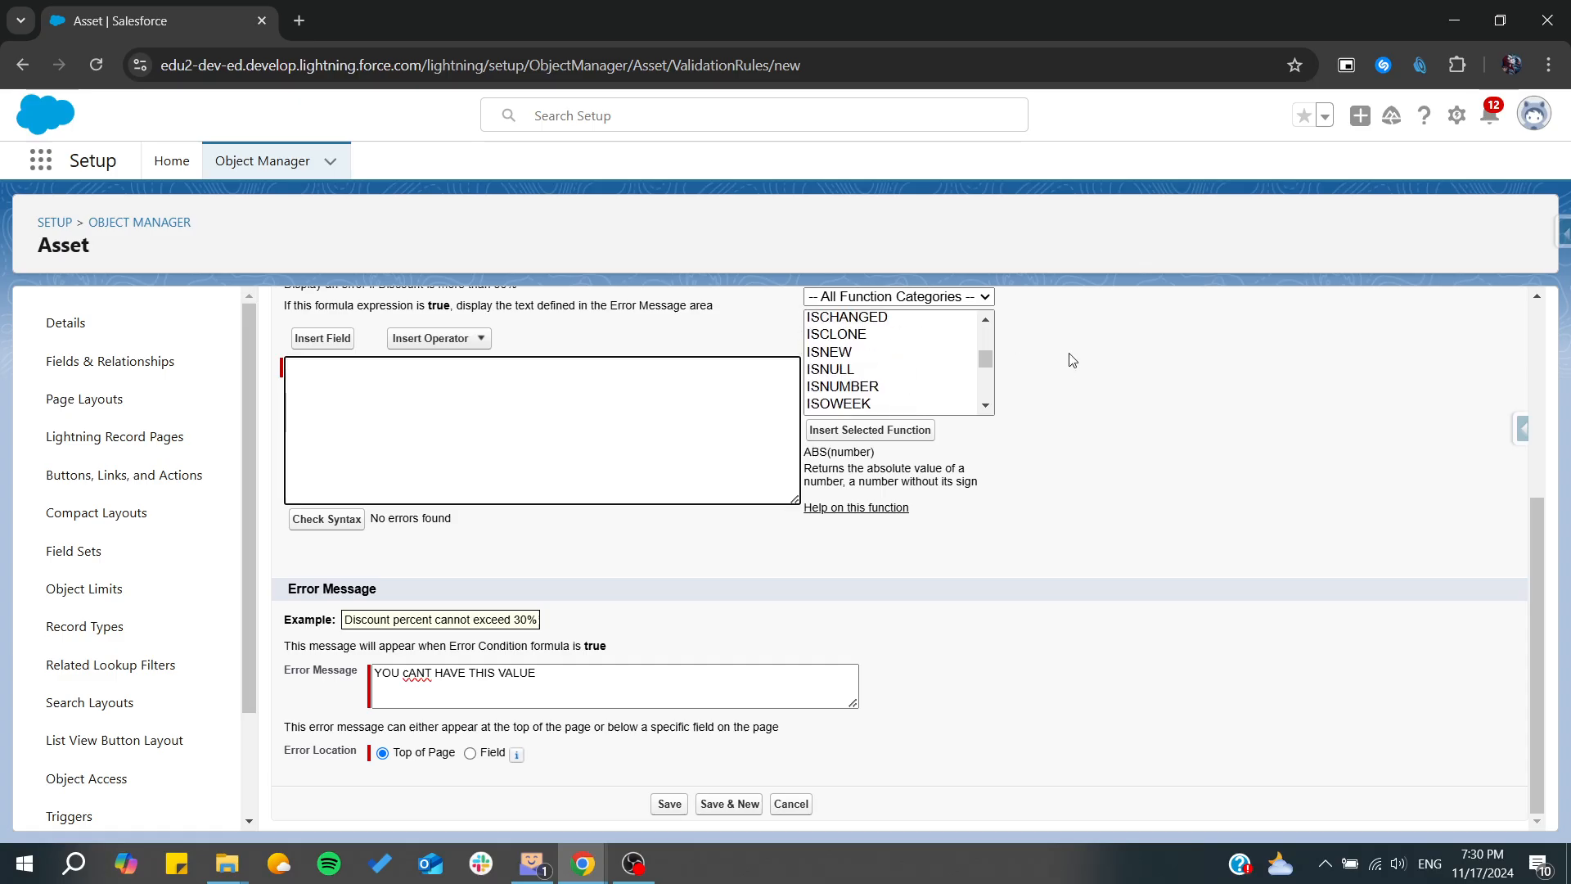
pyautogui.scroll(2, 1070, 355)
pyautogui.scroll(-3, 926, 526)
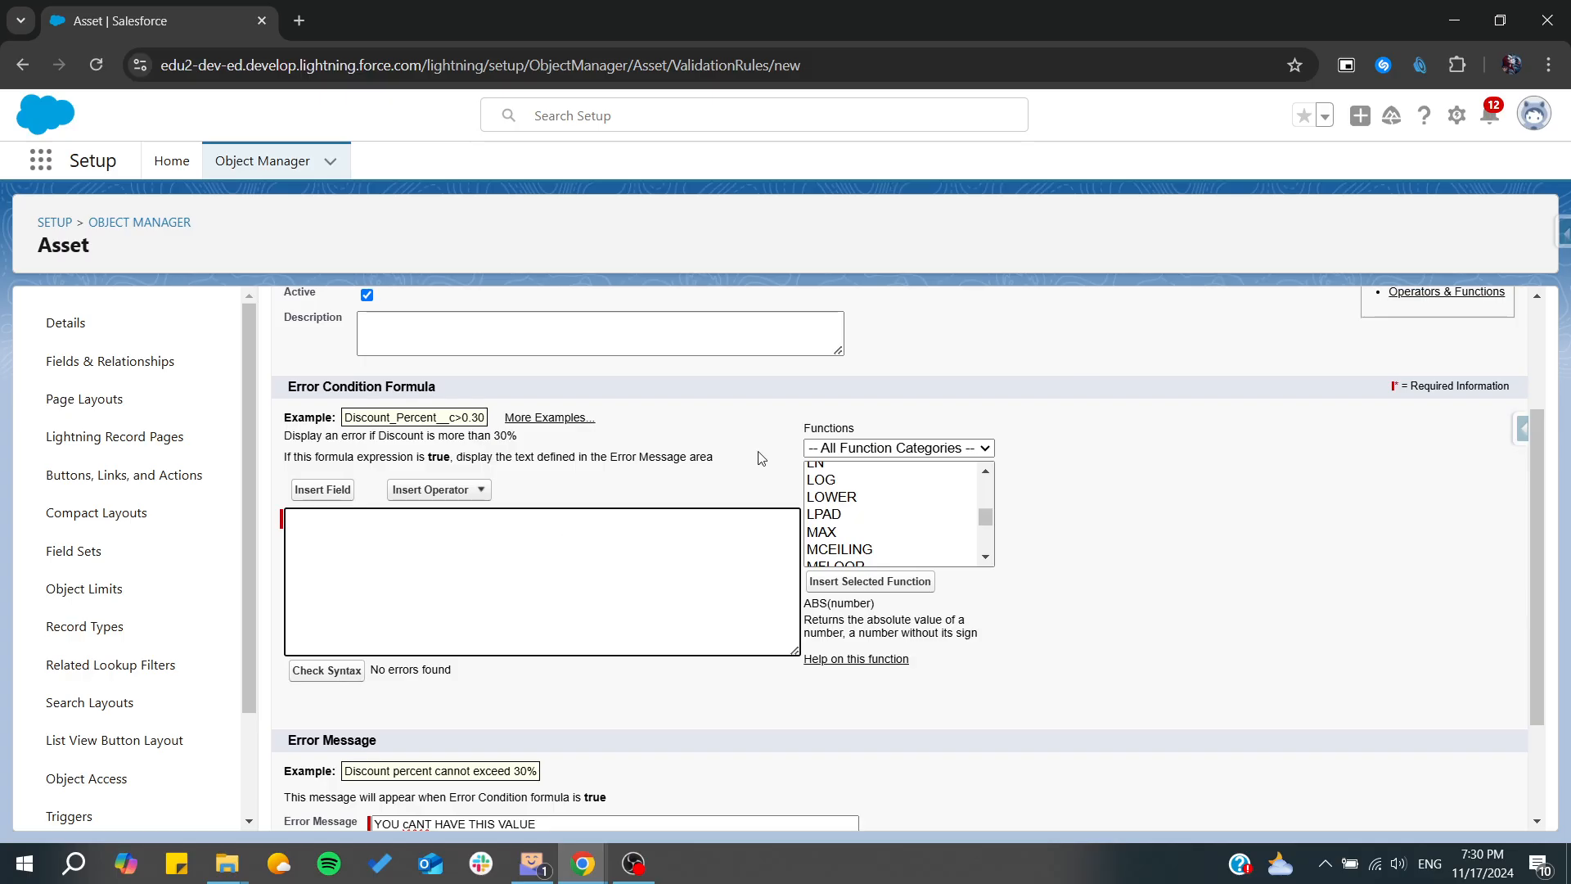
pyautogui.scroll(-10, 914, 501)
pyautogui.scroll(-2, 942, 421)
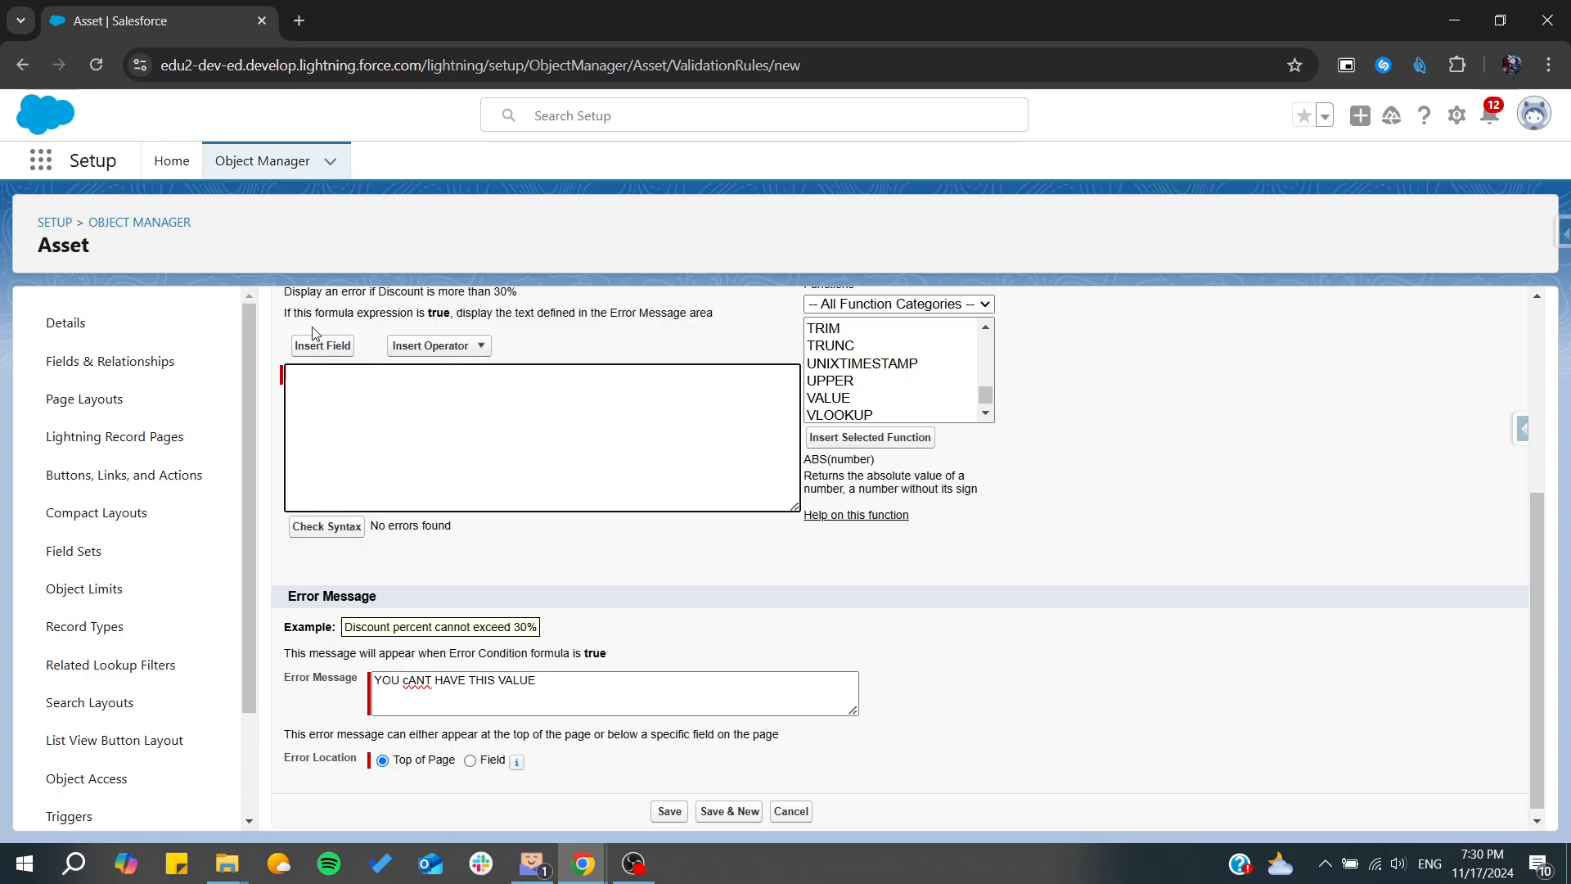
pyautogui.moveTo(324, 313); pyautogui.dragTo(452, 309)
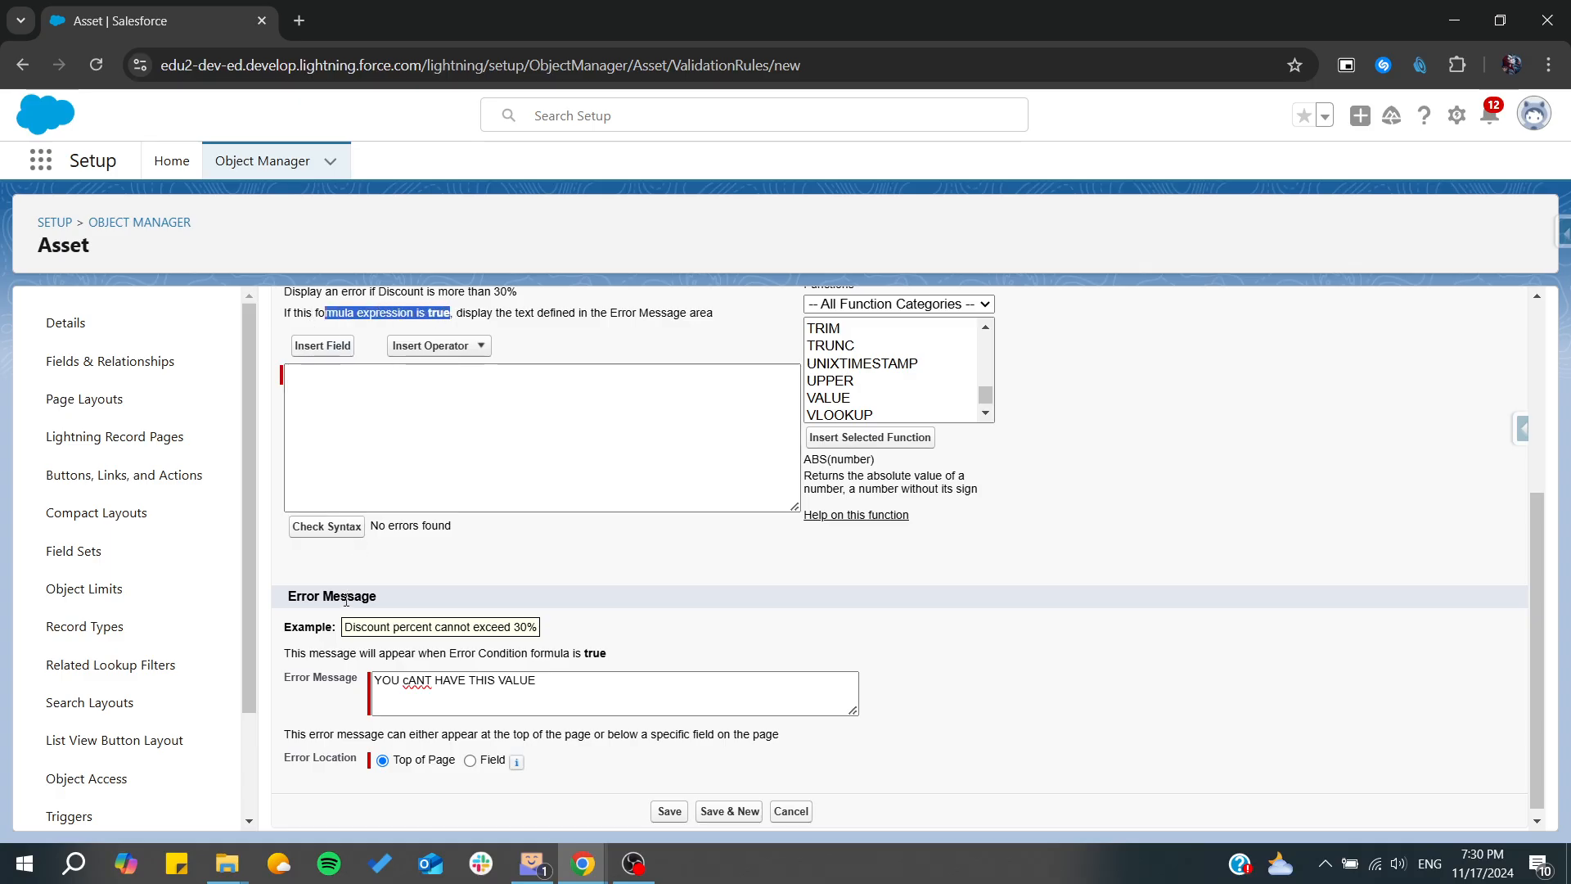
pyautogui.moveTo(306, 596); pyautogui.dragTo(373, 598)
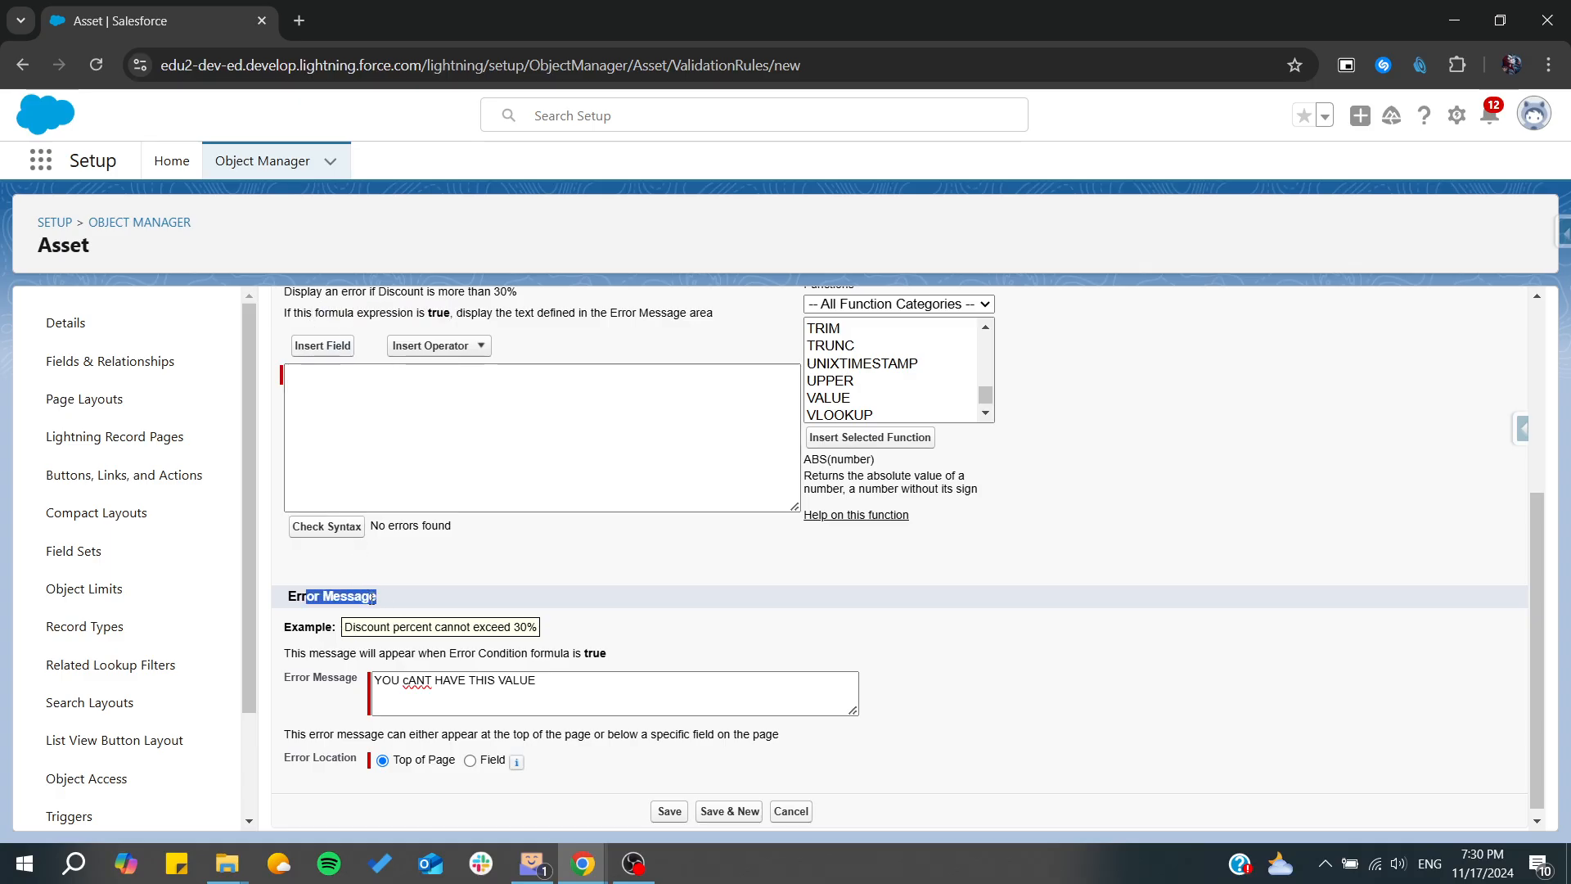
pyautogui.click(544, 538)
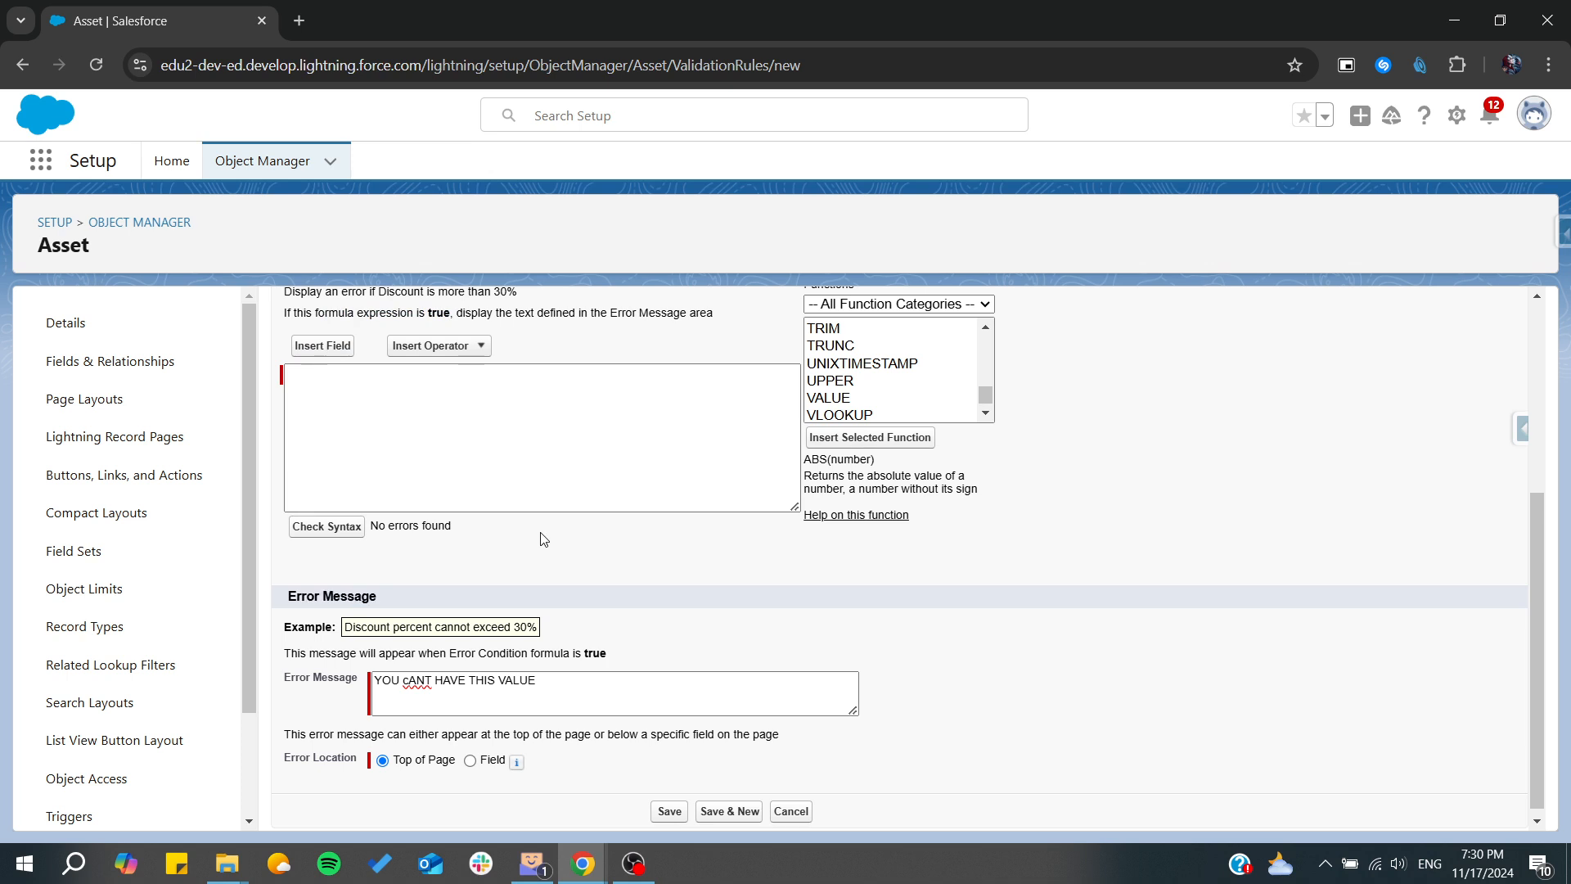